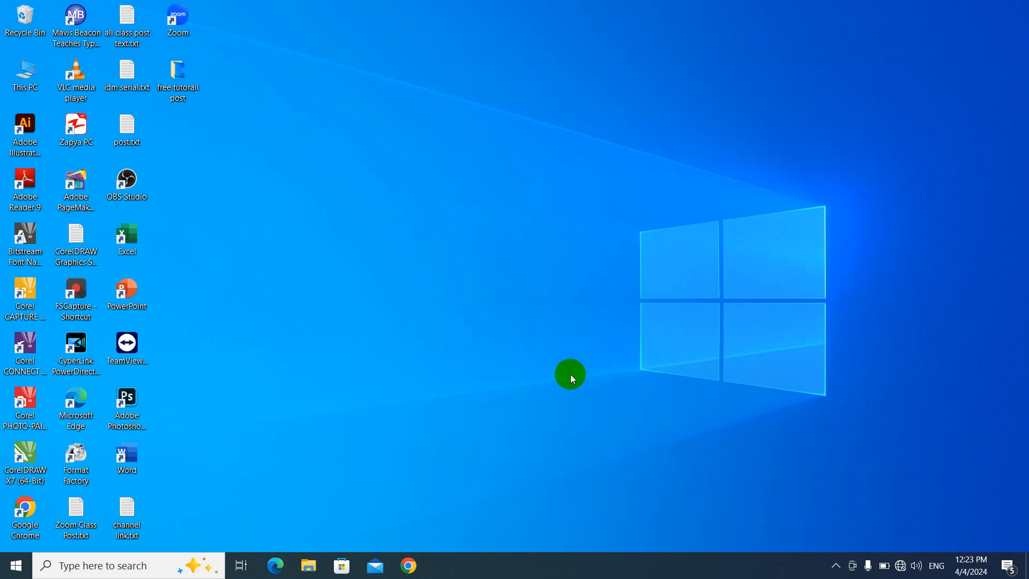
Open Microsoft Word from the desktop and create a new blank document
left_click(141, 464)
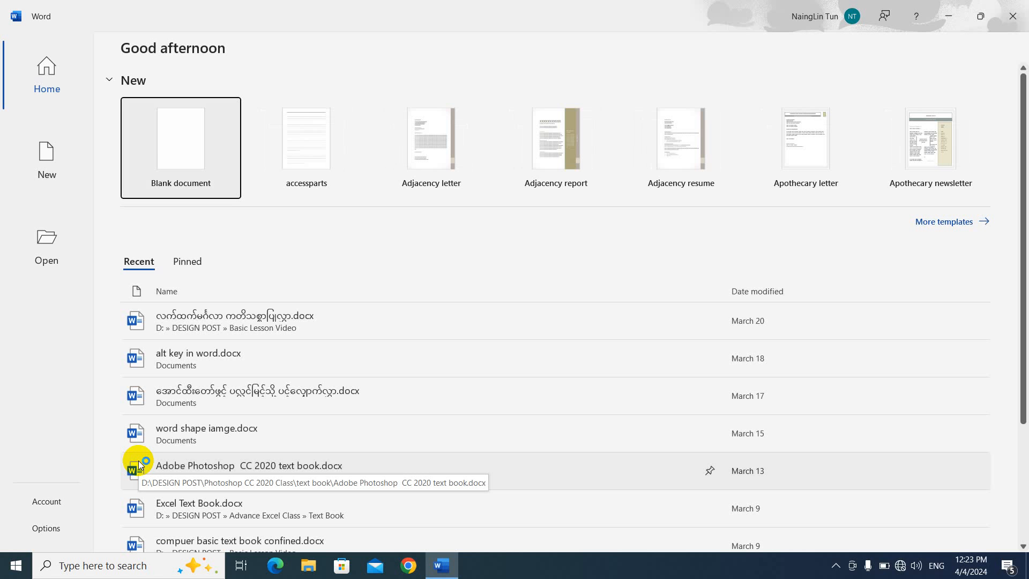
left_click(193, 169)
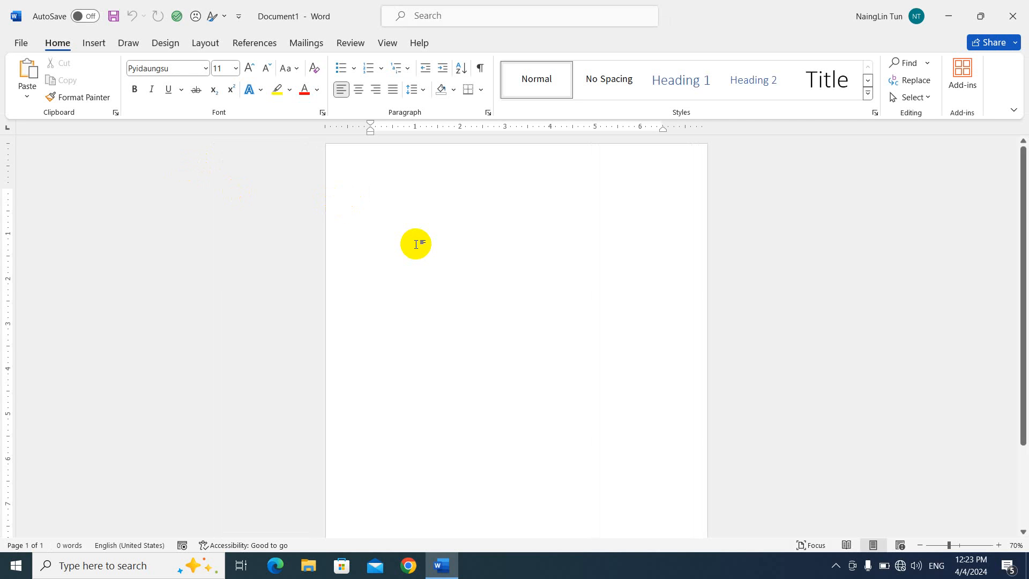
scroll(416, 245, "down", 3)
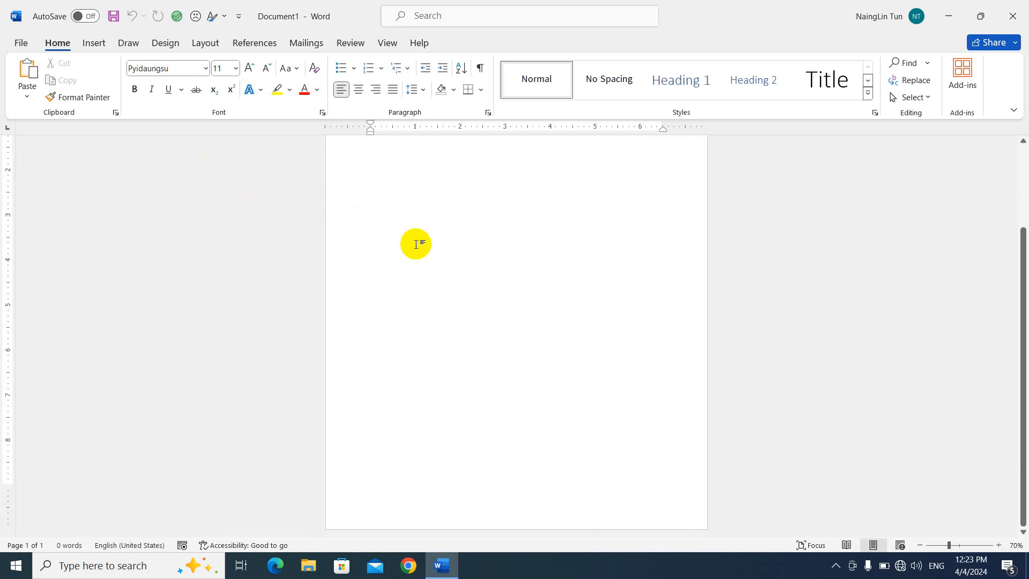
scroll(416, 244, "up", 3)
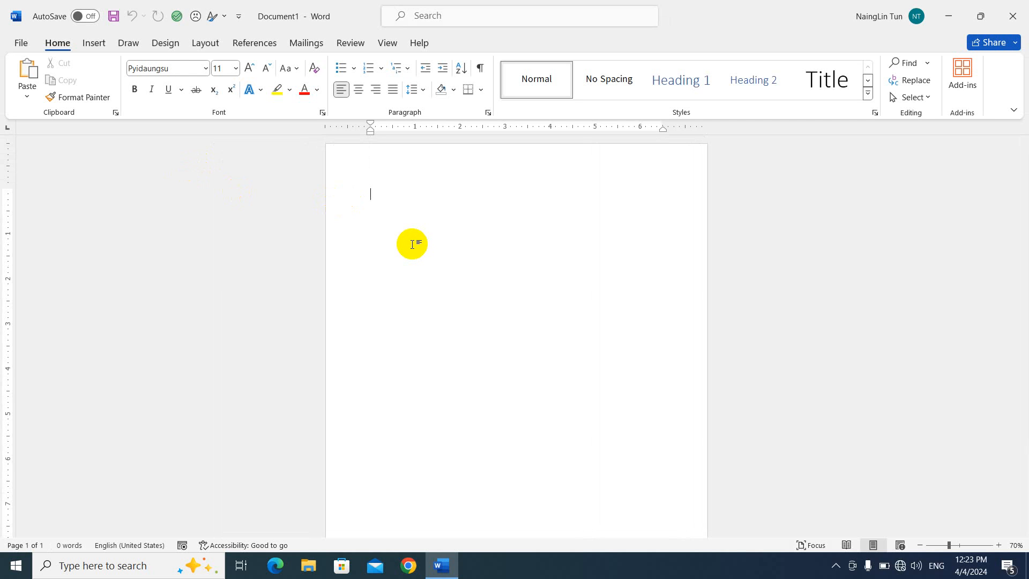
Insert four page breaks to make a five-page document, and return the text cursor to the first page
key("ctrl+Return")
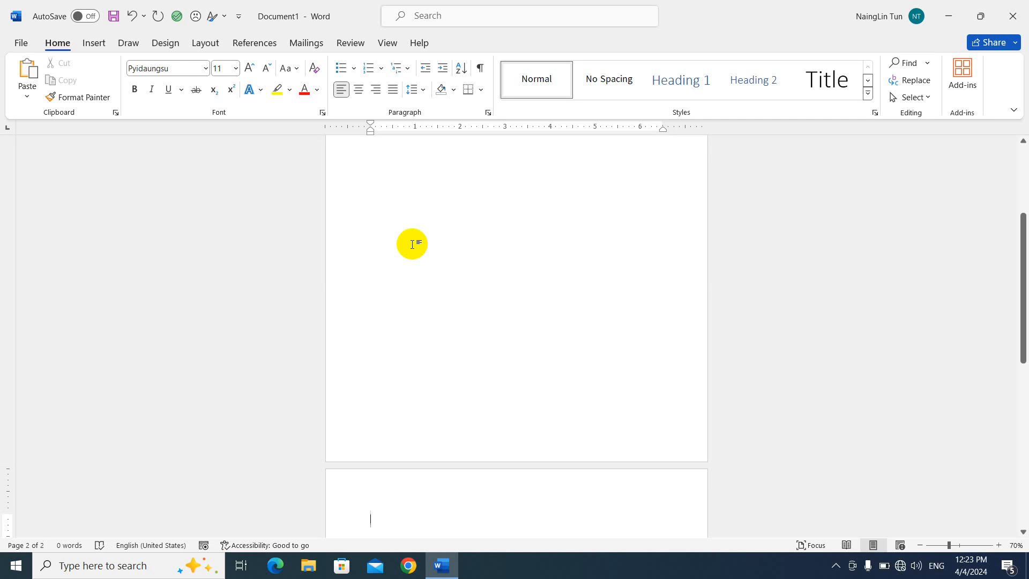
key("ctrl+Return")
key("ctrl+Return")
key("ctrl+Return")
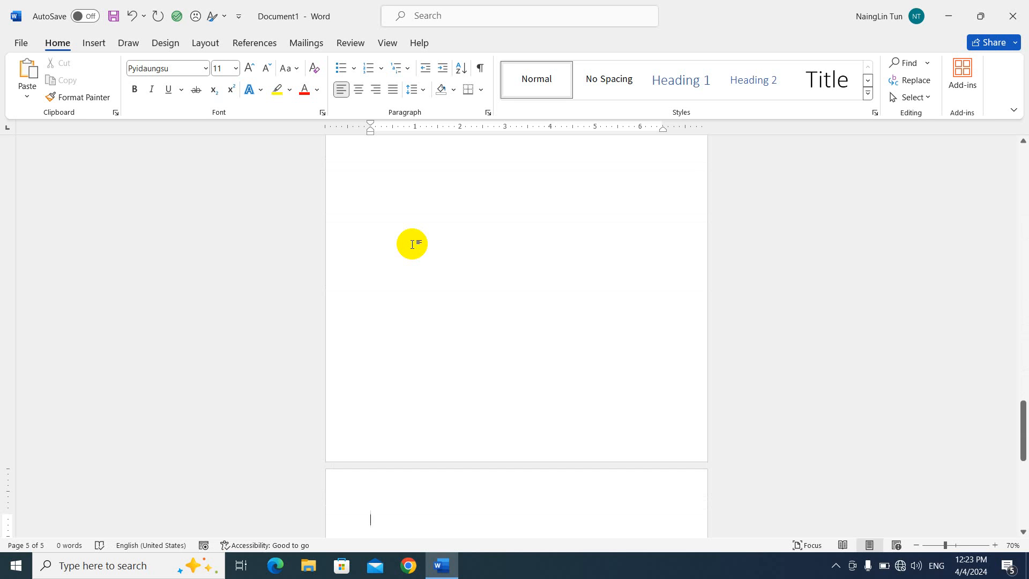
scroll(412, 244, "up", 10)
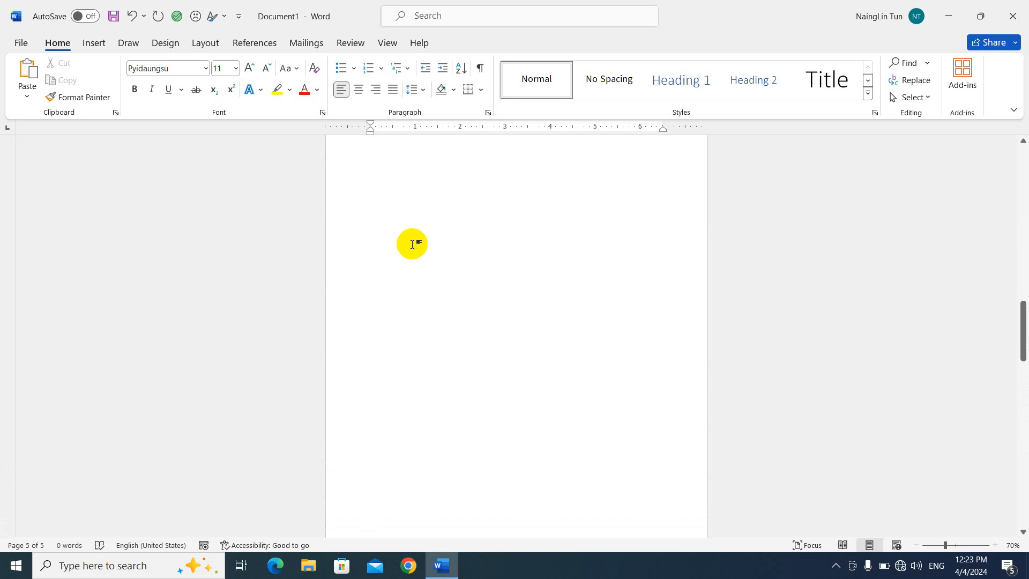
scroll(412, 244, "up", 20)
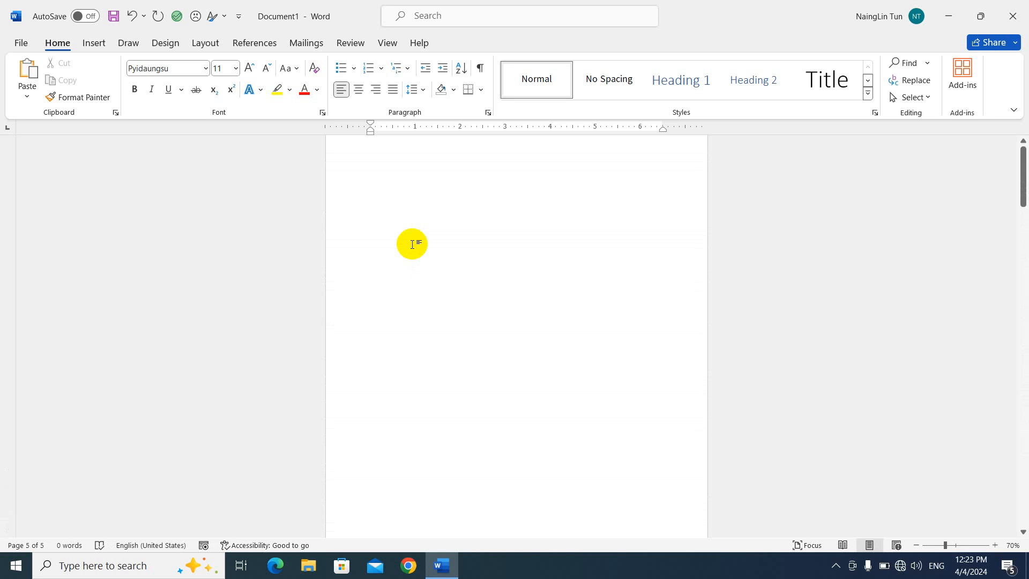
left_click(379, 206)
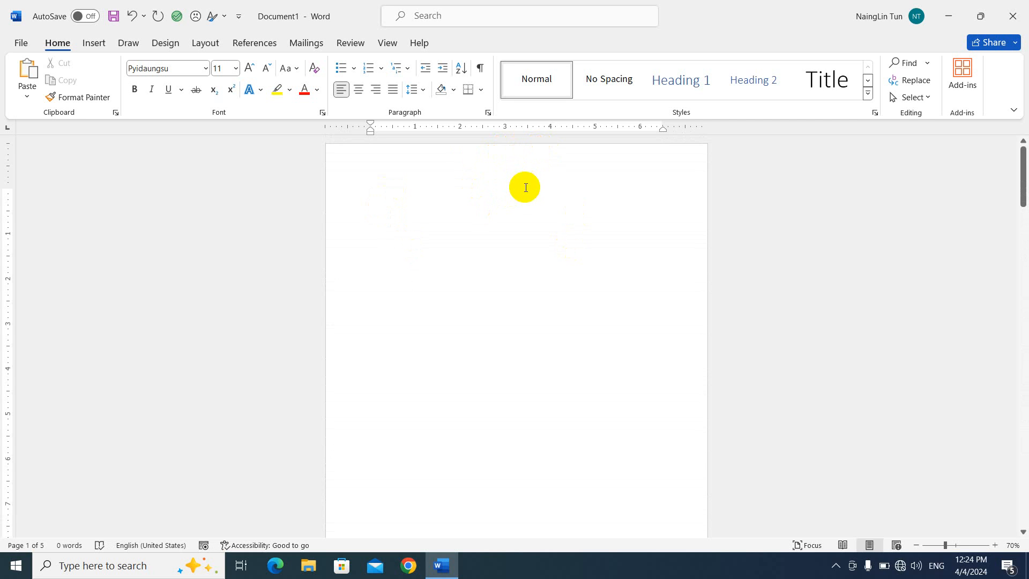
scroll(500, 308, "down", 5)
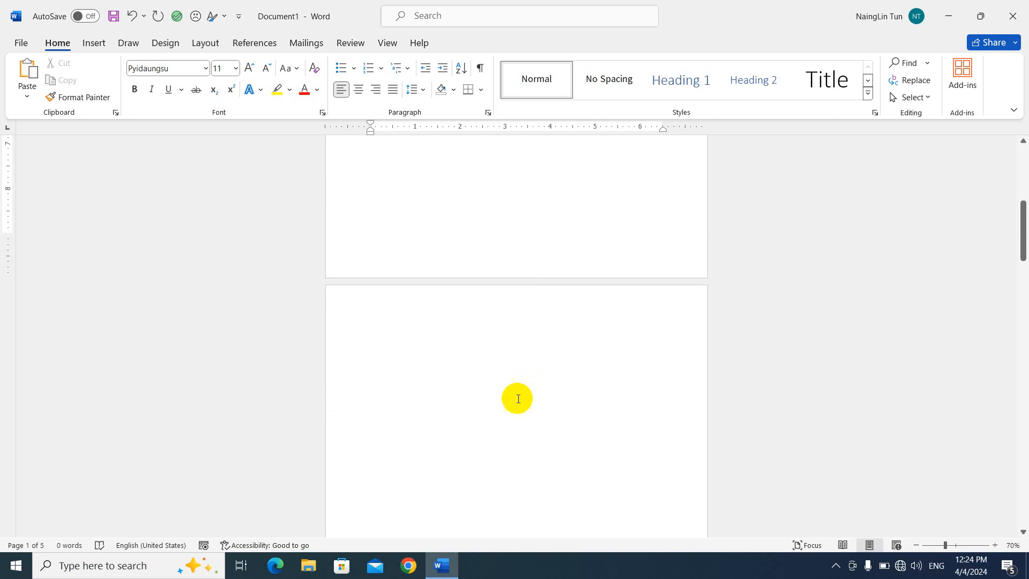
scroll(495, 263, "up", 5)
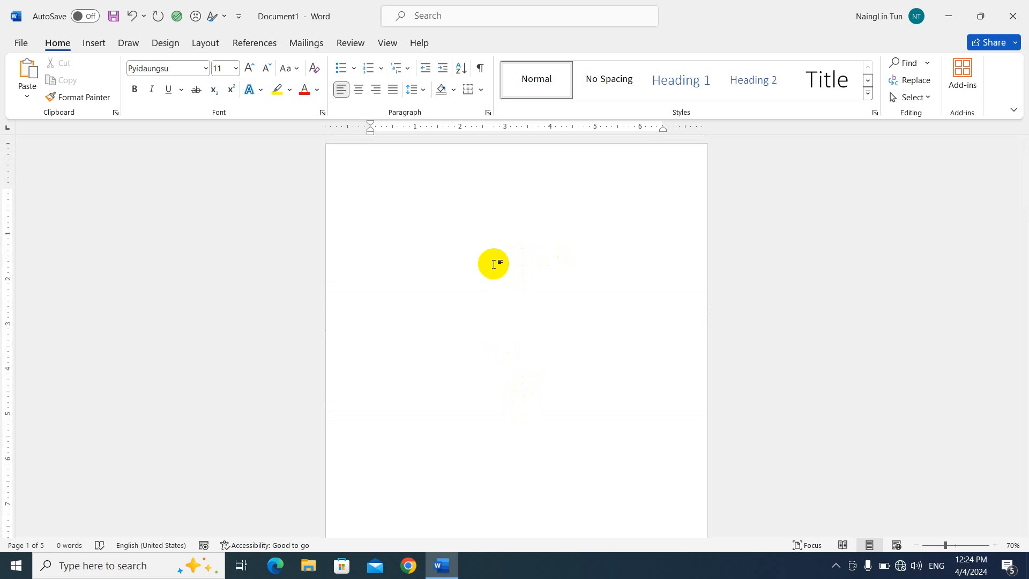
Insert page numbers at the top of the page using the centred Plain Number 2 style
left_click(94, 43)
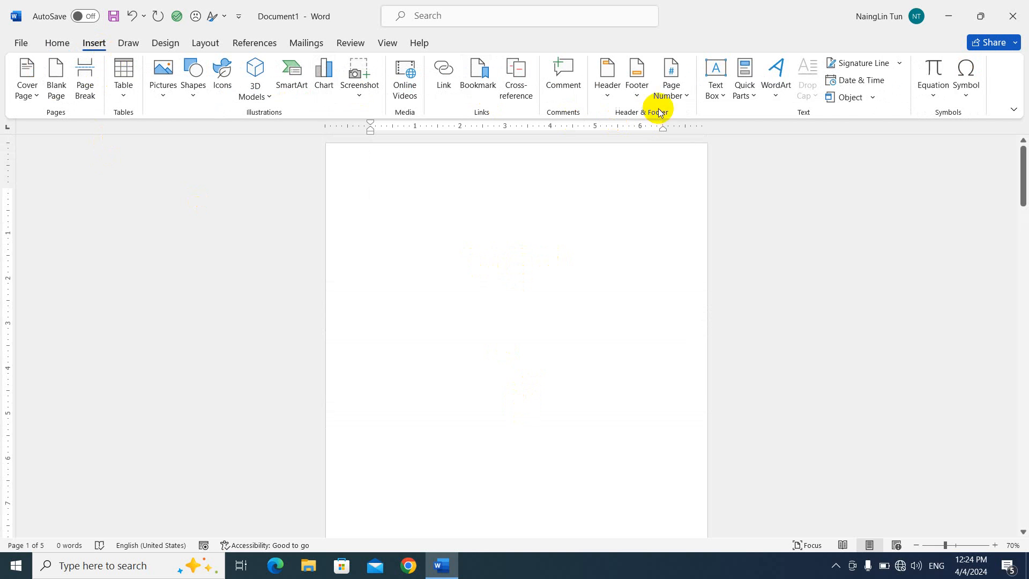
left_click(671, 96)
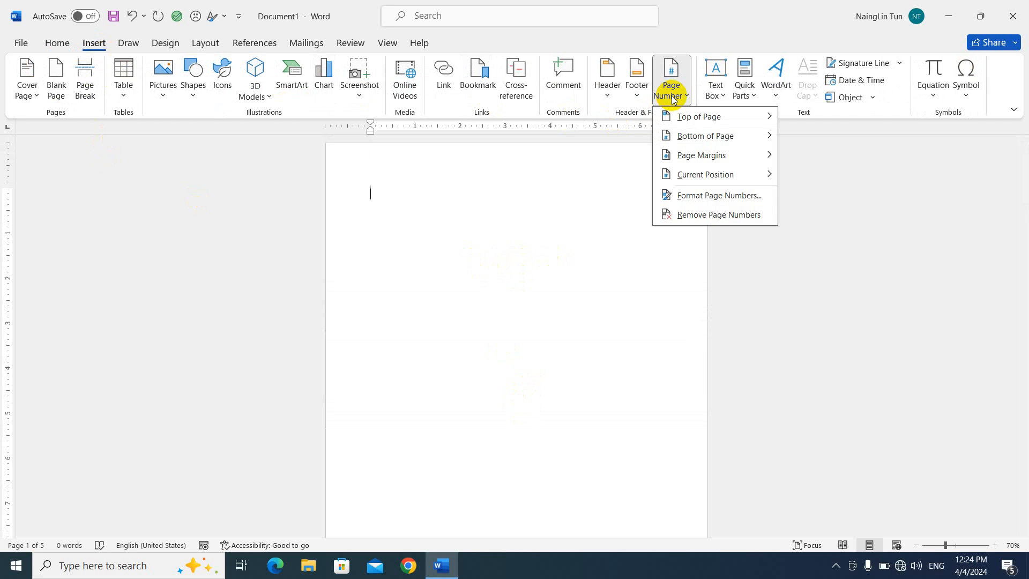
left_click(710, 117)
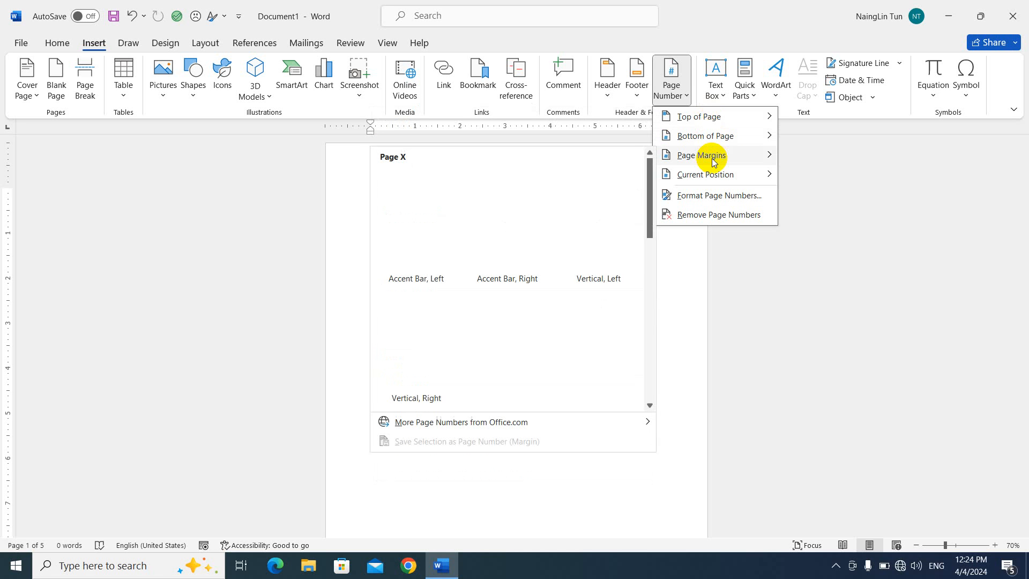
mouse_move(723, 182)
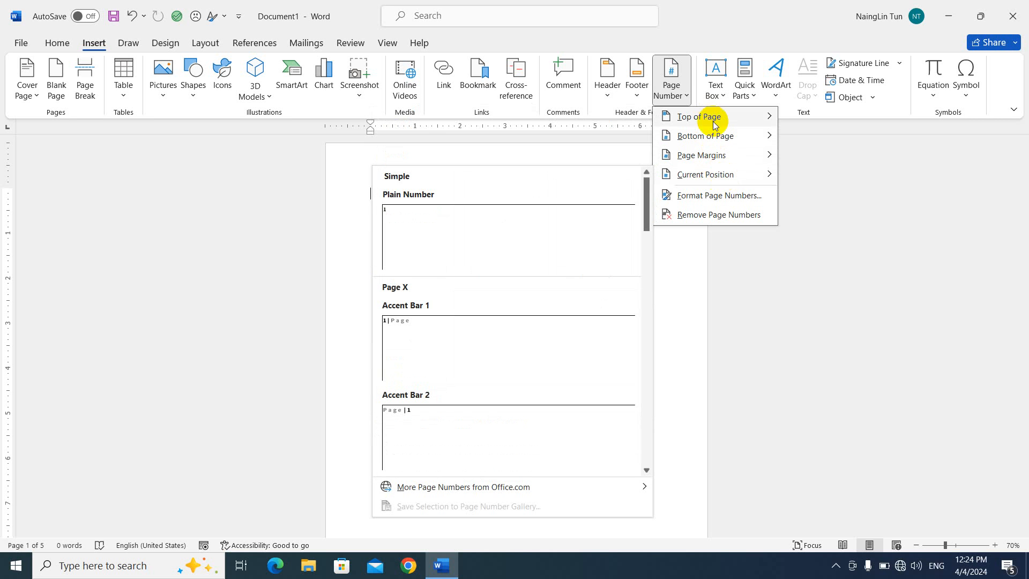
mouse_move(715, 120)
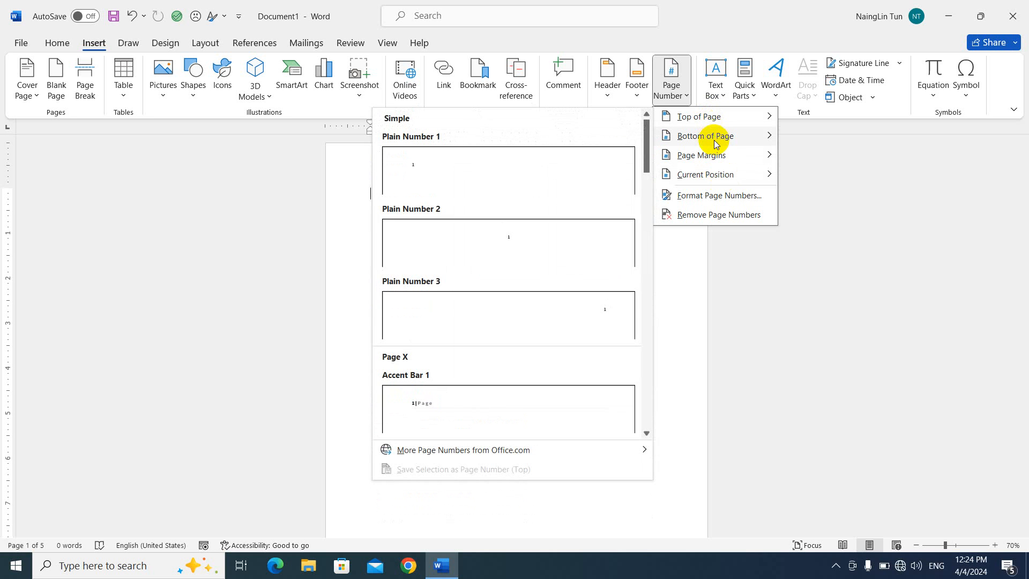
mouse_move(715, 143)
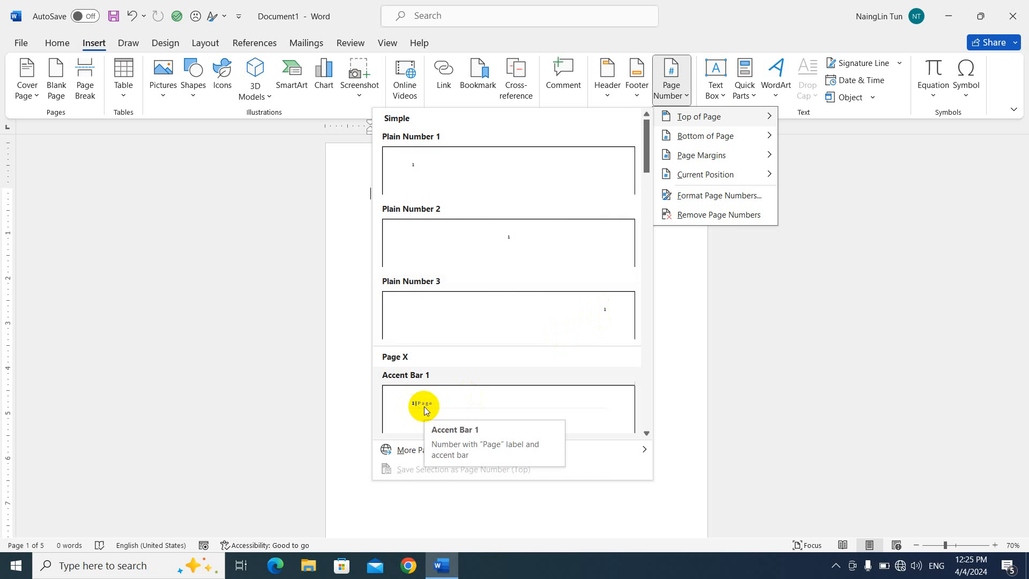
scroll(445, 406, "down", 5)
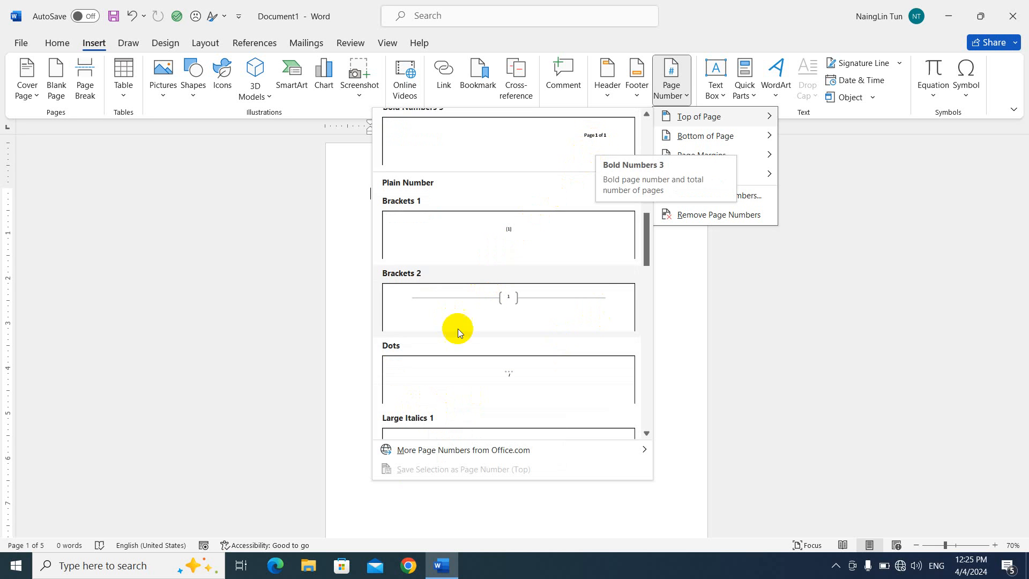
scroll(500, 320, "down", 10)
scroll(500, 320, "up", 15)
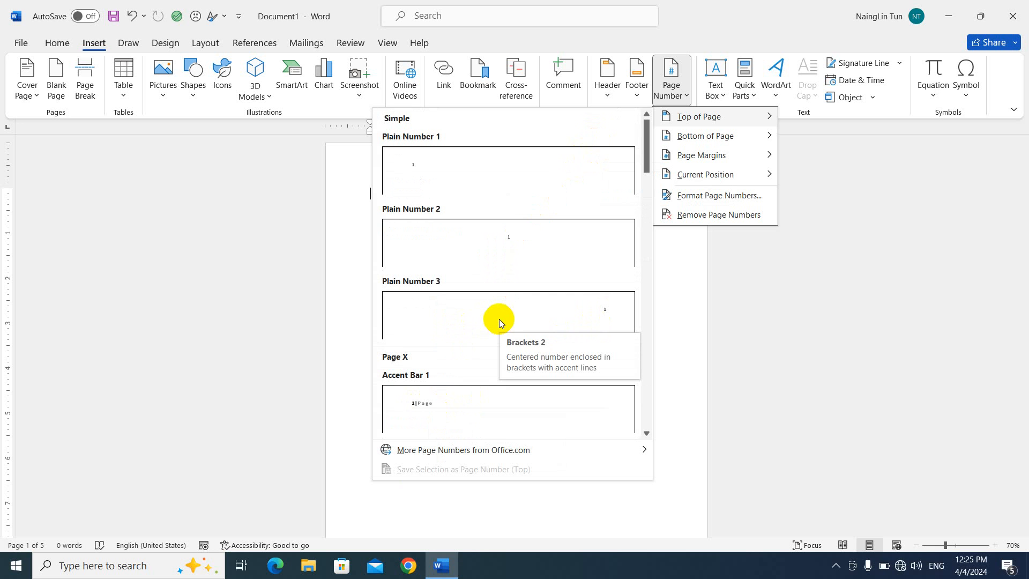
left_click(510, 241)
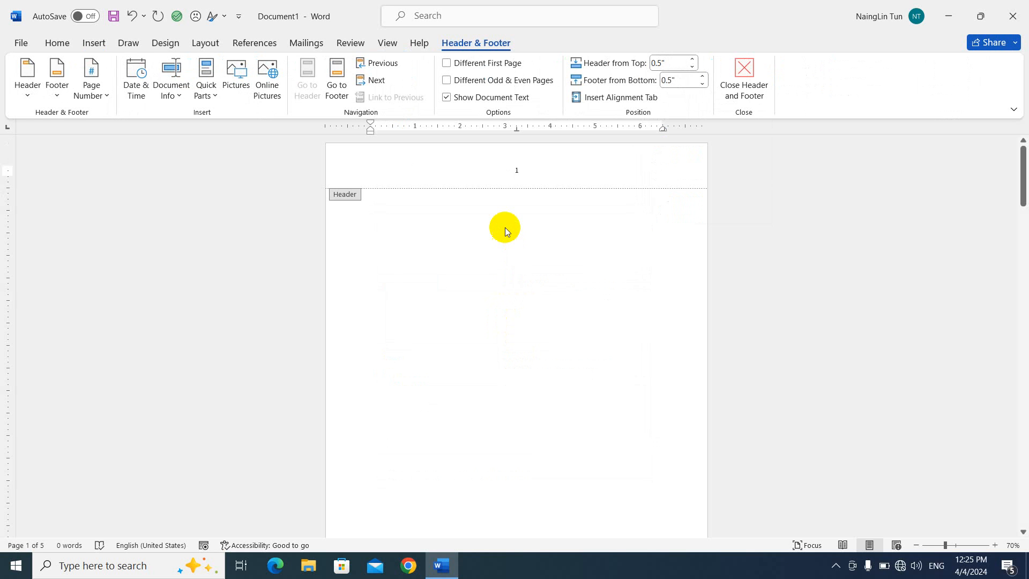
Check the page numbers in the headers of the first few pages
left_click(518, 169)
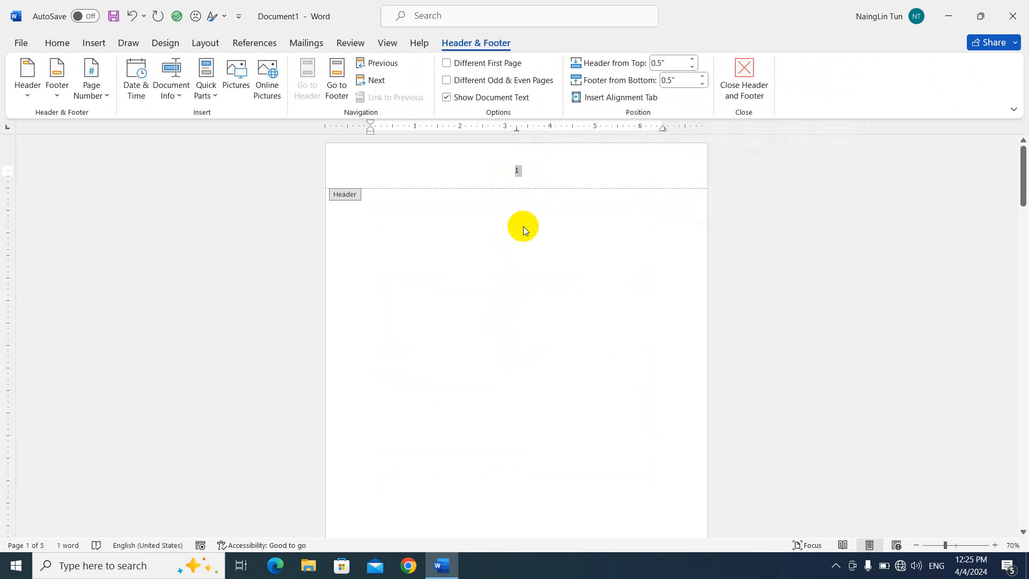
scroll(523, 227, "down", 5)
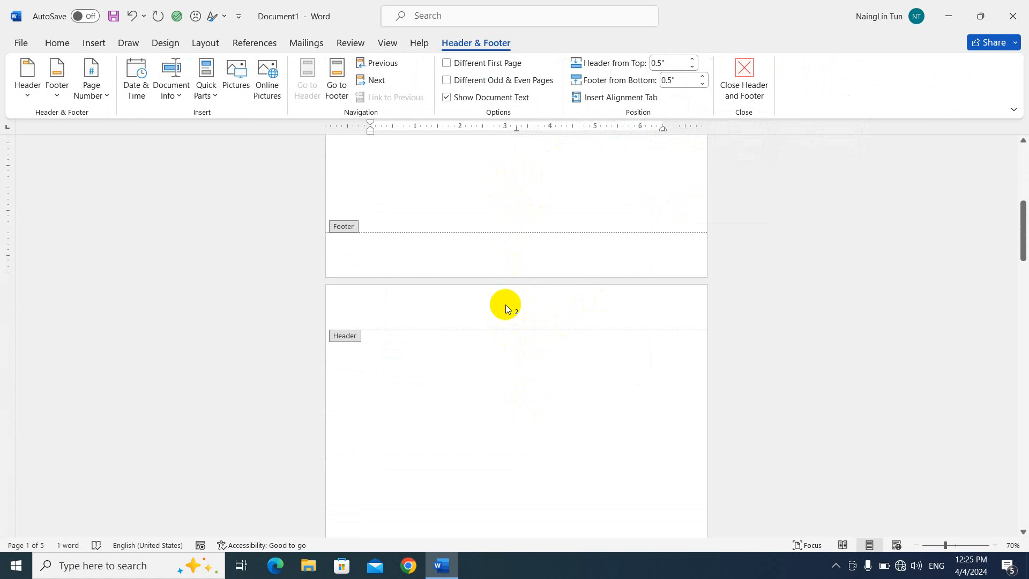
scroll(506, 305, "down", 5)
scroll(509, 319, "down", 5)
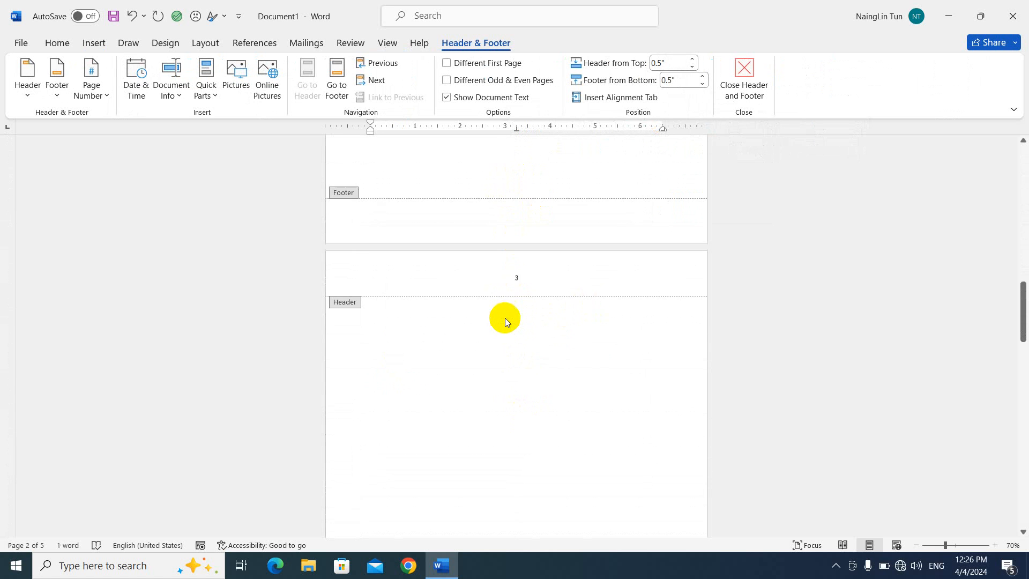
scroll(505, 316, "up", 4)
scroll(501, 307, "down", 1)
scroll(500, 308, "up", 6)
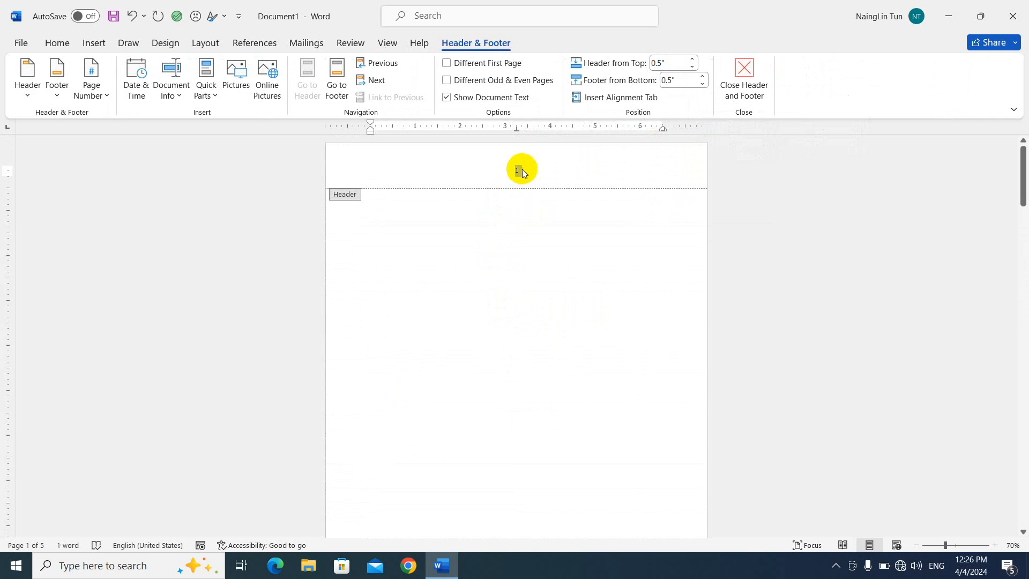
Enlarge the header page number on the first page to font size 20 and make it bold
scroll(499, 285, "up", 3, "ctrl")
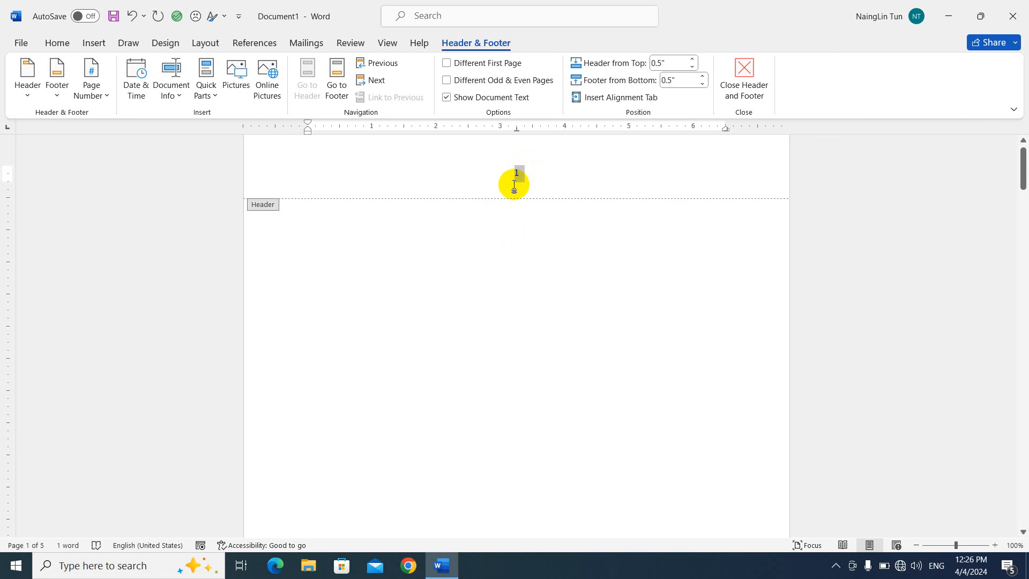
key("BackSpace")
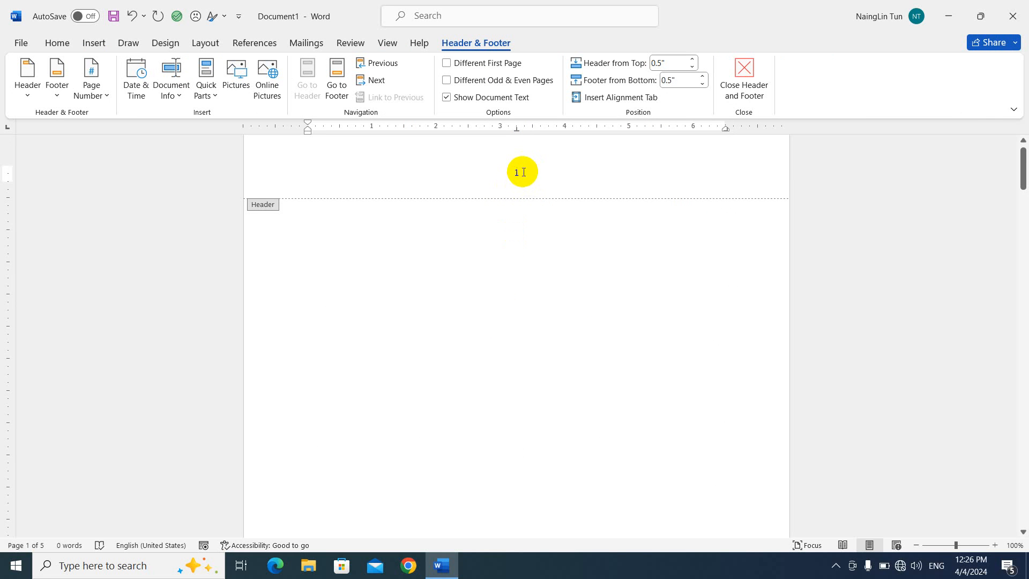
left_click(519, 171)
double_click(520, 172)
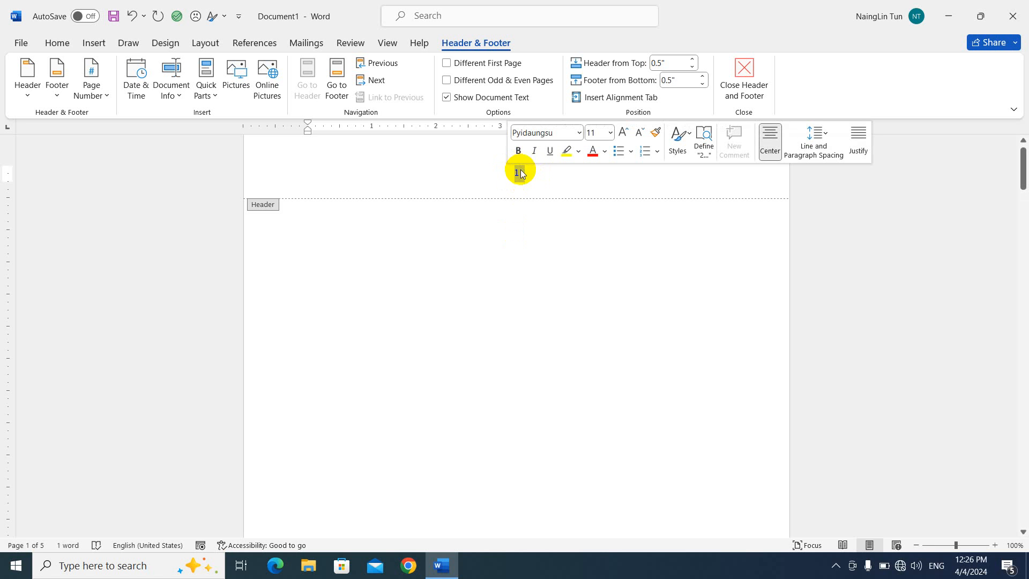
left_click(60, 43)
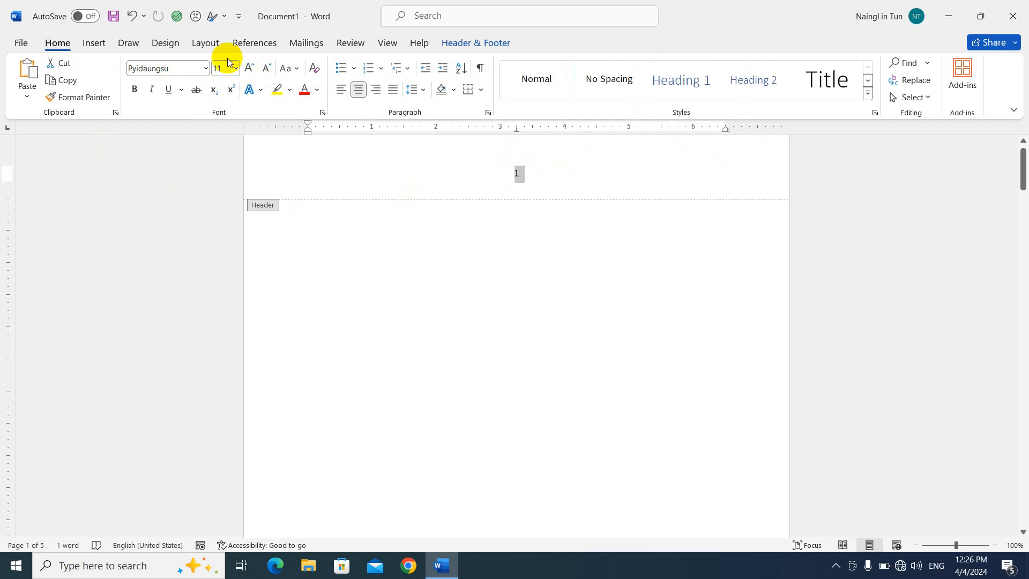
left_click(248, 68)
left_click(249, 69)
left_click(248, 68)
left_click(248, 68)
left_click(248, 68)
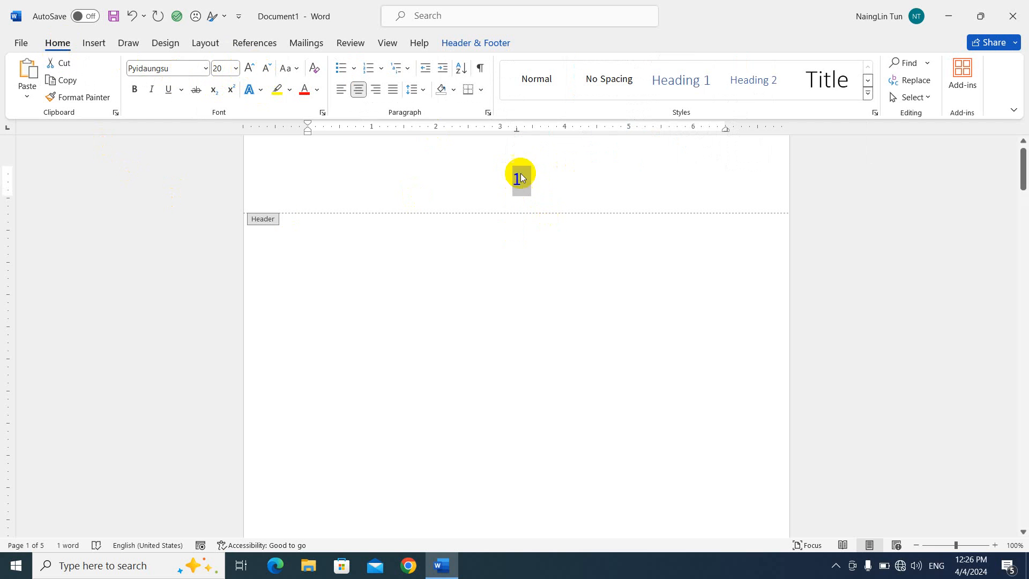
left_click(134, 89)
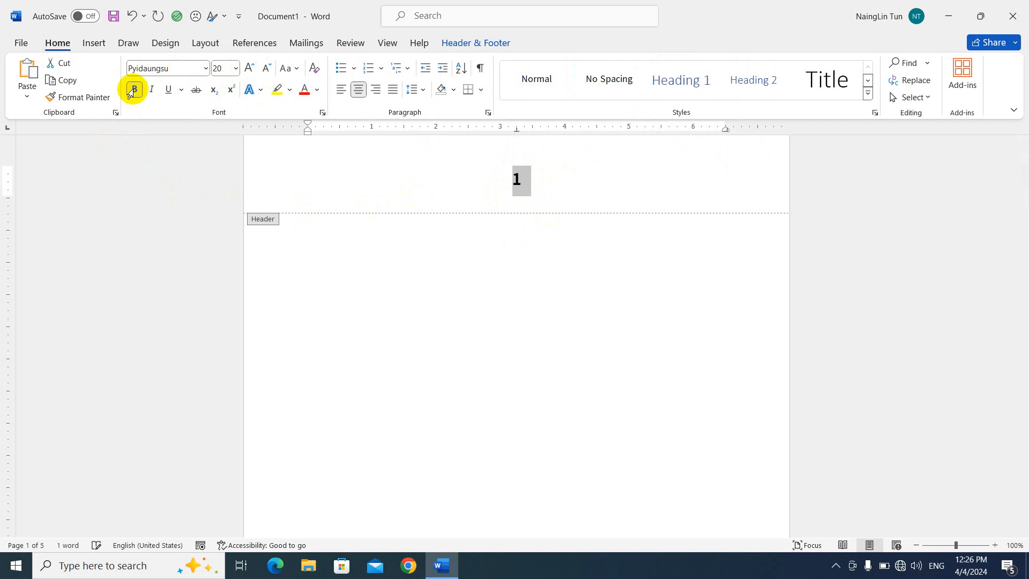
Review the formatting of the header page numbers on the remaining pages and return to the first page
scroll(520, 292, "down", 2)
scroll(526, 300, "down", 10)
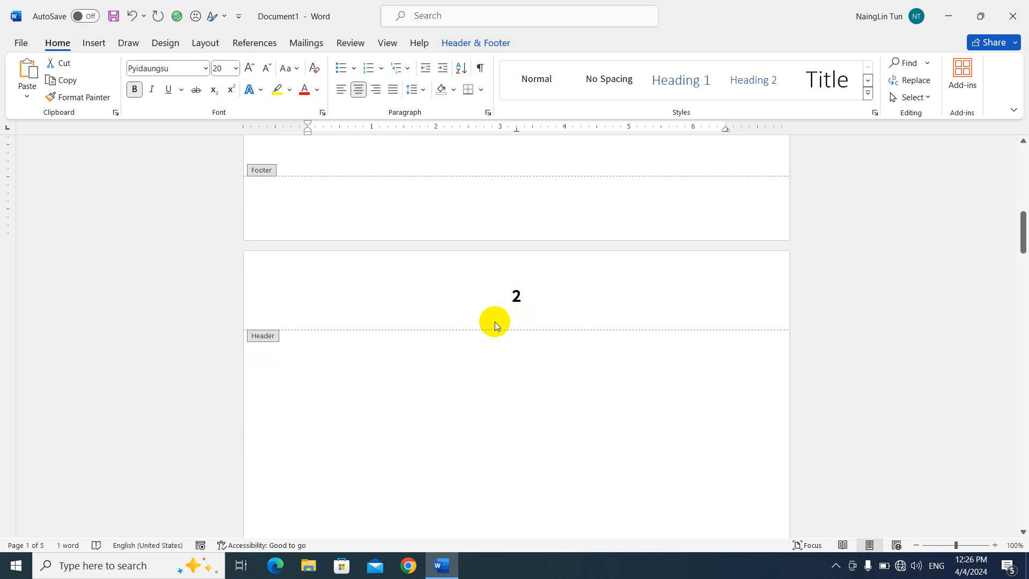
scroll(525, 301, "down", 15)
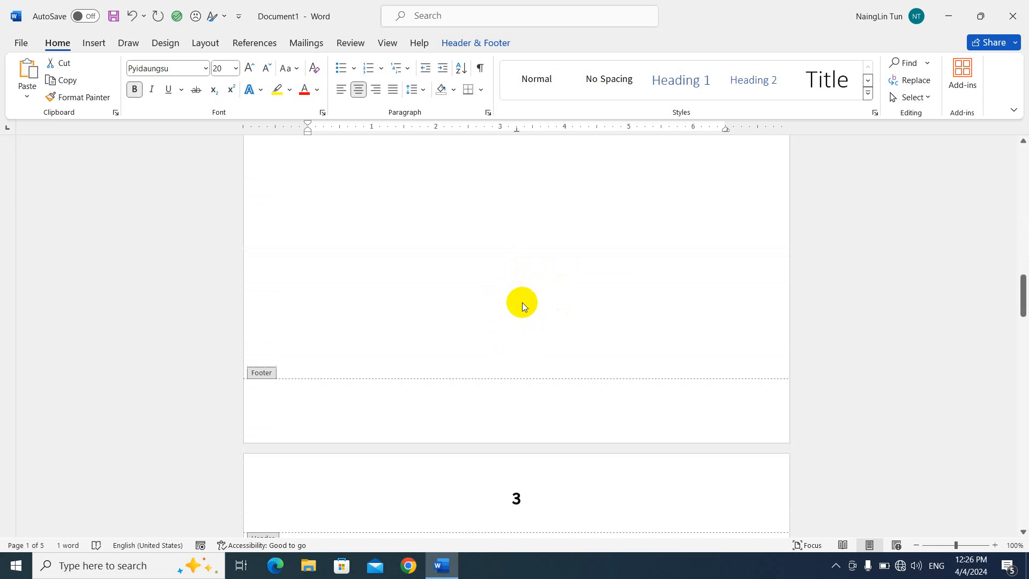
scroll(522, 303, "down", 10)
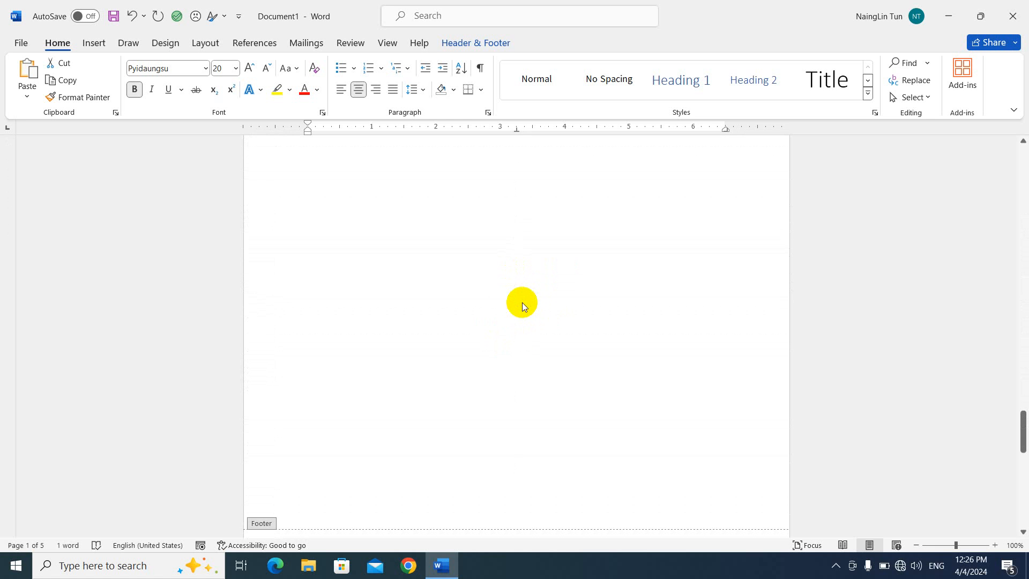
scroll(522, 303, "up", 20)
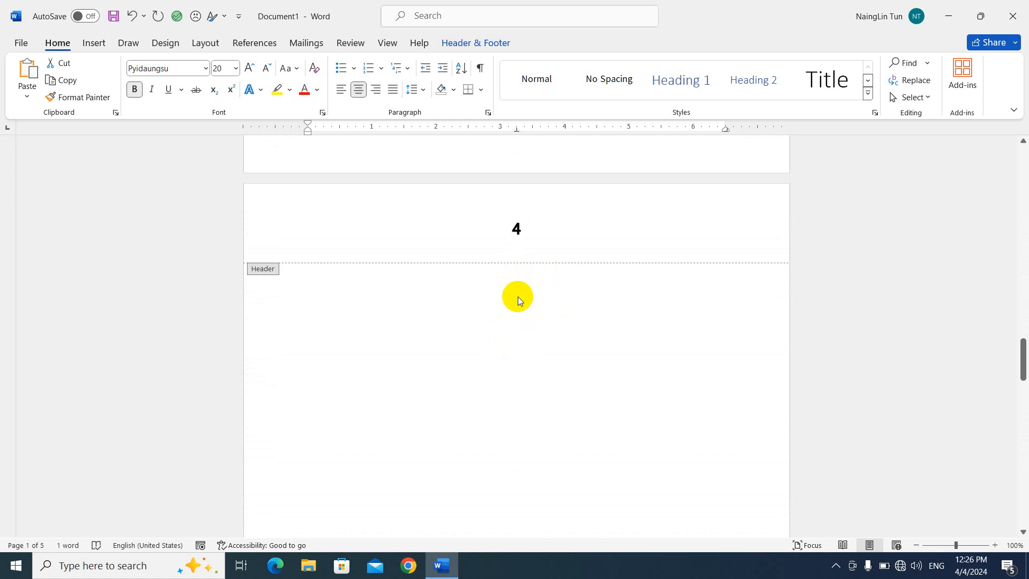
scroll(520, 291, "up", 10)
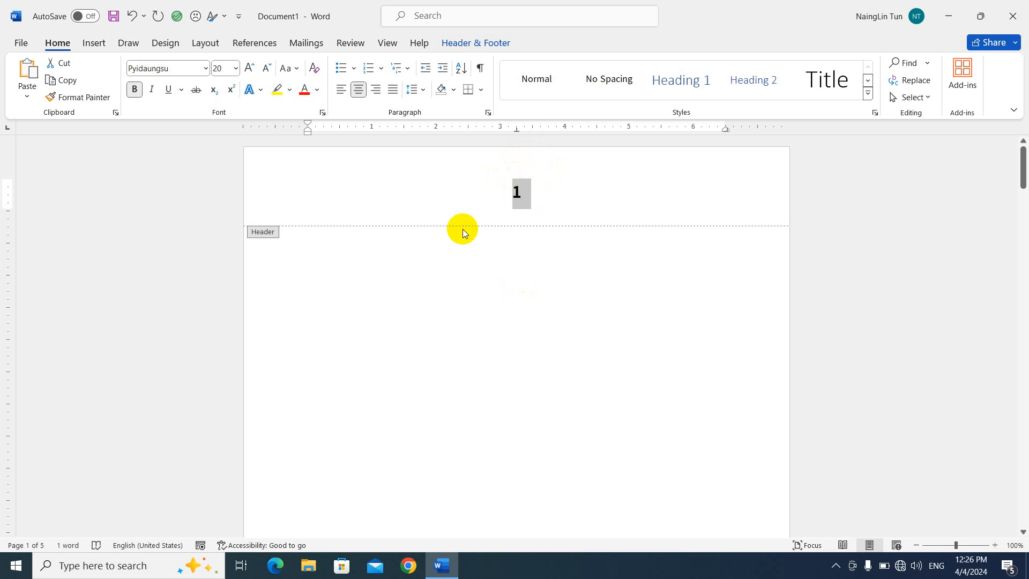
Change the font of the selected header page number on the first page to Pyidaungsu Numbers
left_click(176, 68)
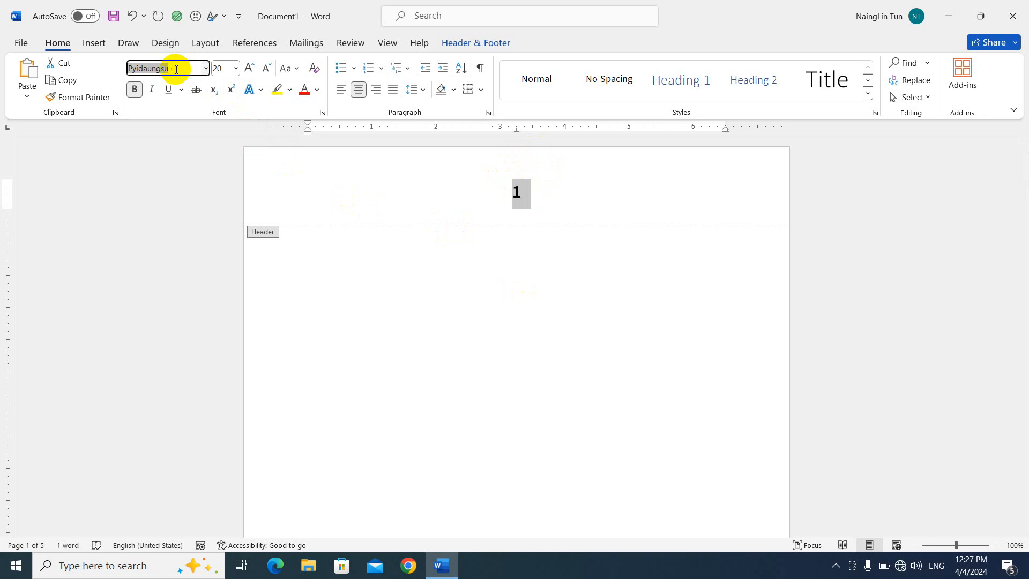
left_click(177, 68)
type("Number")
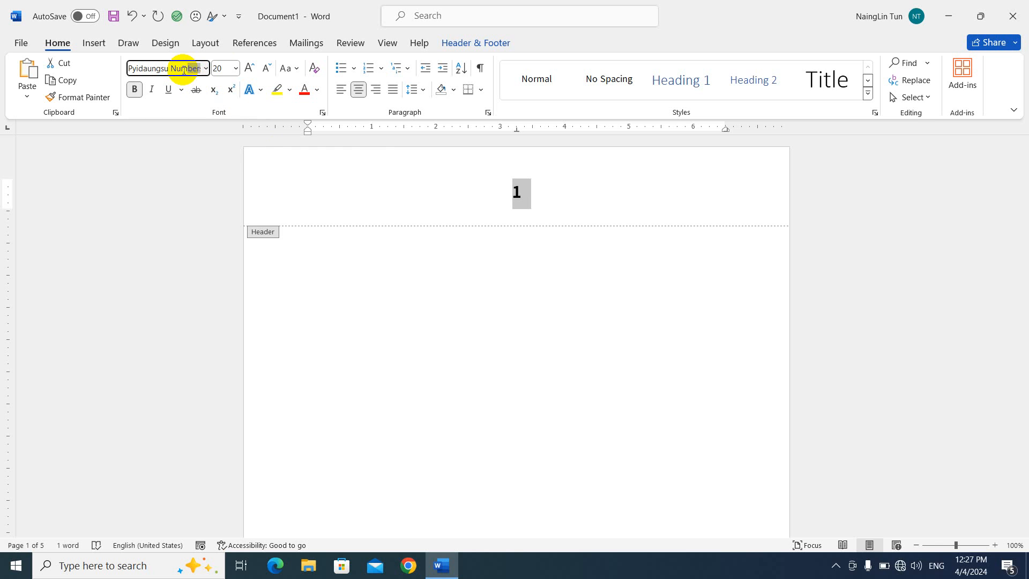
key("Return")
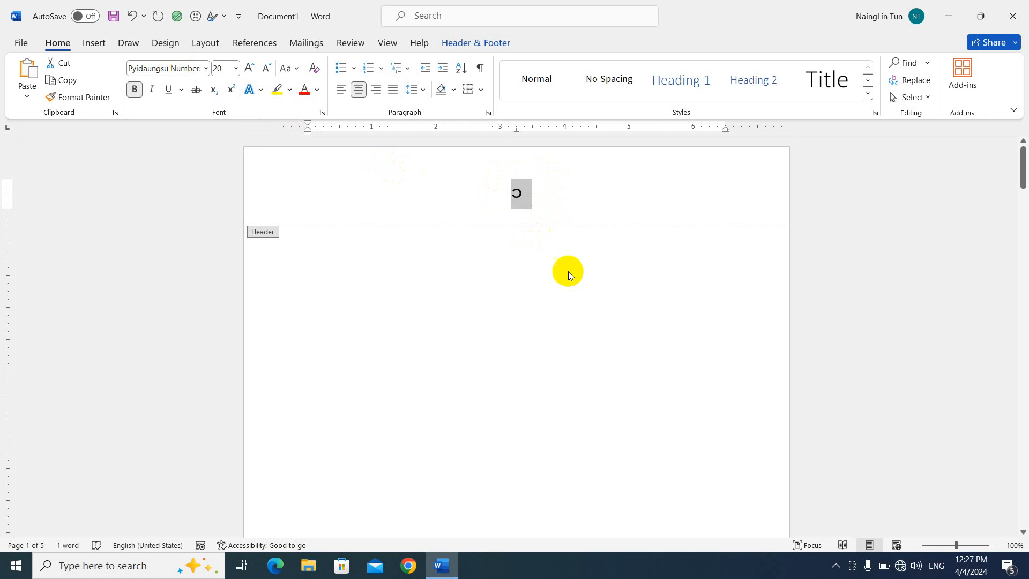
Check the header page numbers on the following pages, then leave header editing on the first page
scroll(519, 299, "down", 7)
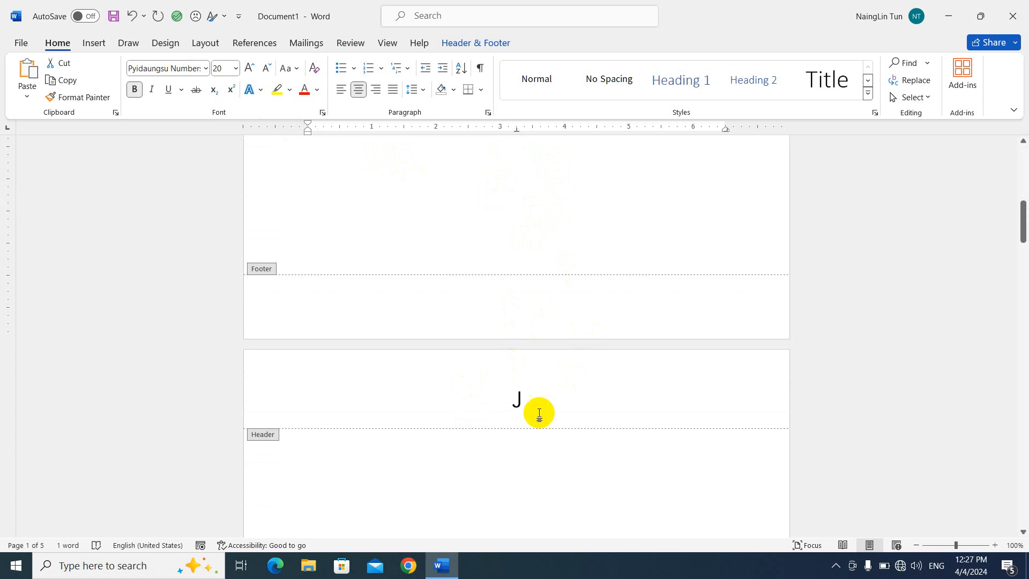
scroll(538, 397, "down", 7)
scroll(536, 369, "down", 8)
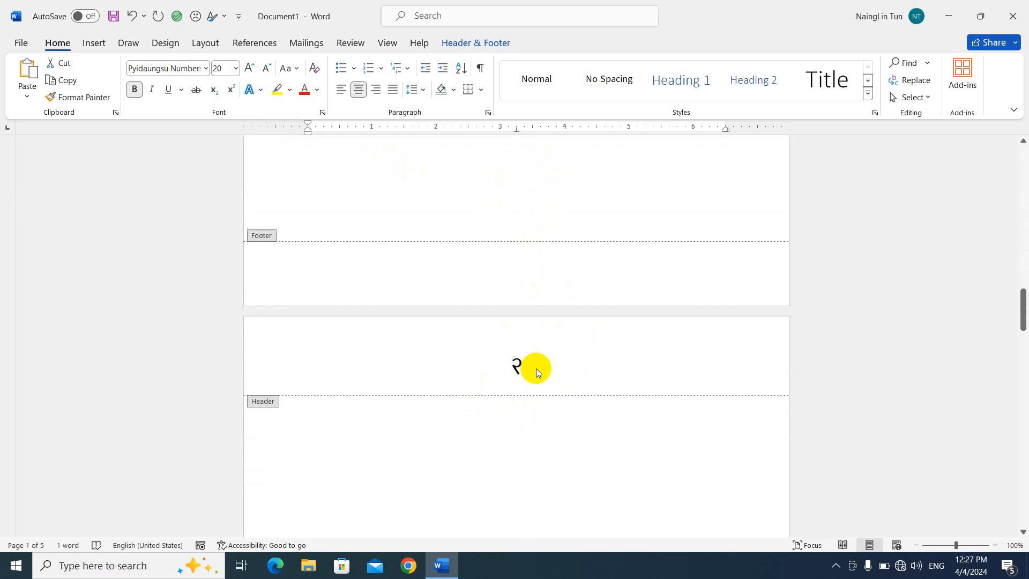
scroll(542, 354, "up", 12)
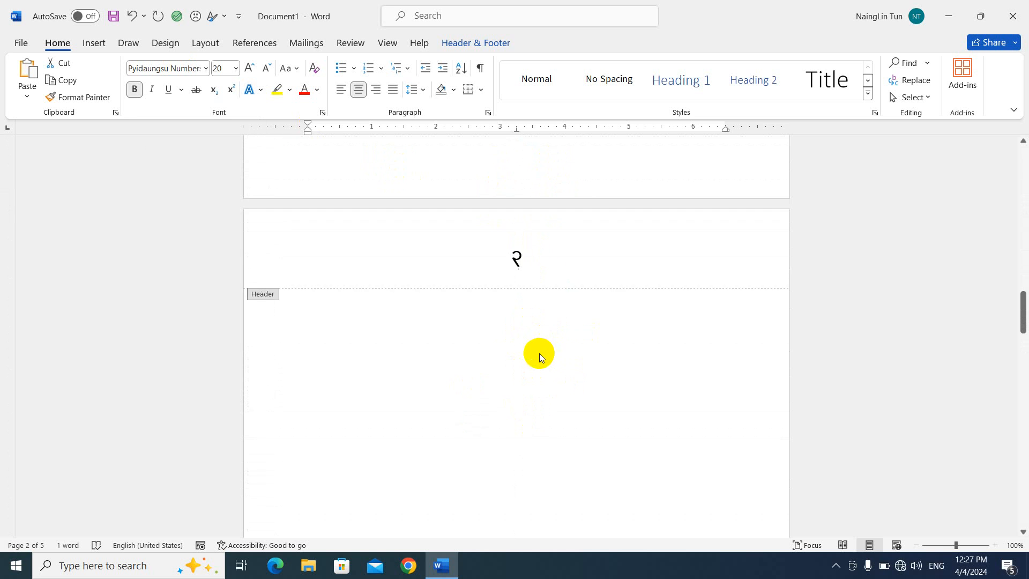
scroll(532, 354, "up", 2)
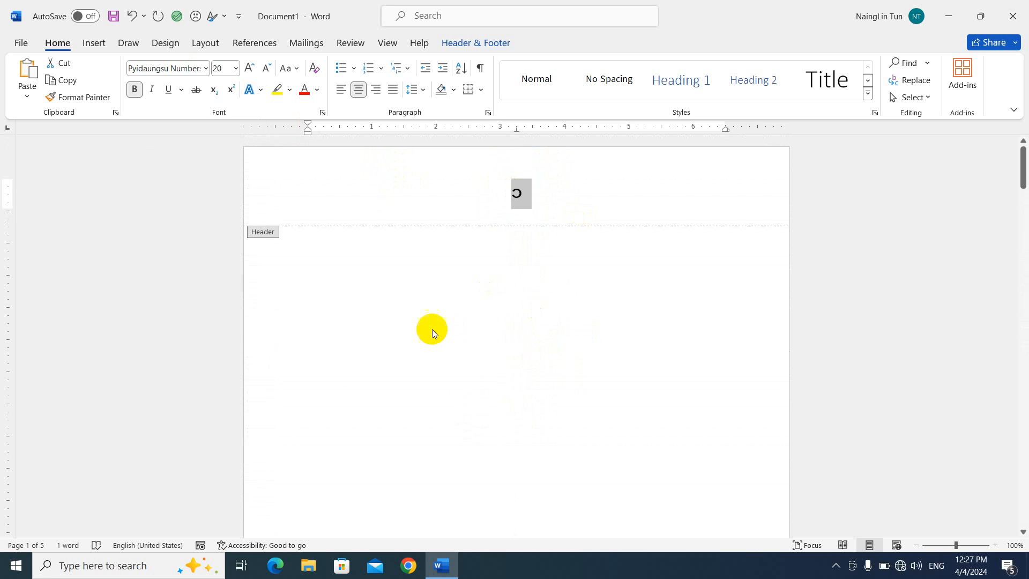
double_click(341, 275)
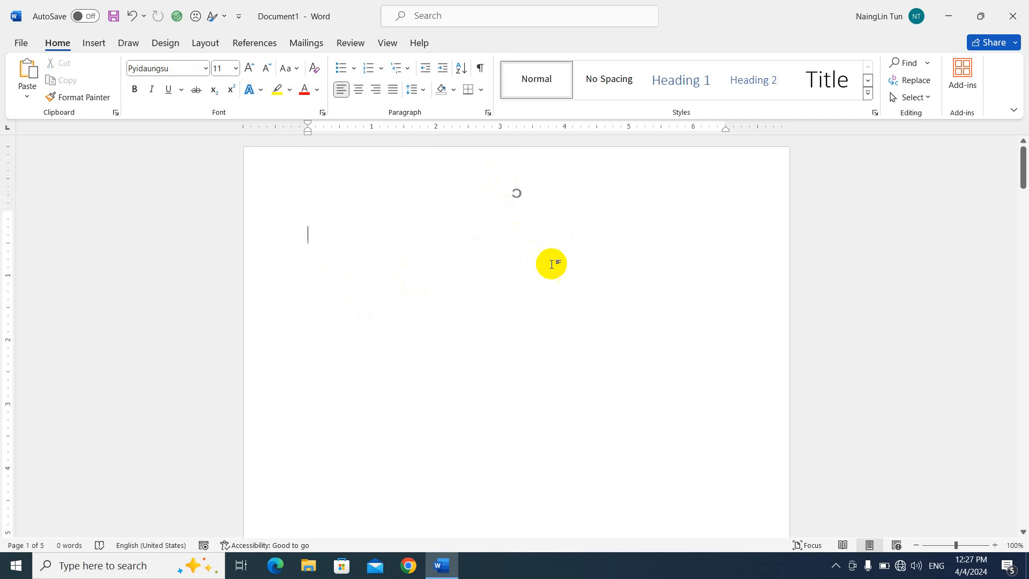
Compare the header page numbers on the first two pages at 70% zoom
scroll(548, 309, "down", 9)
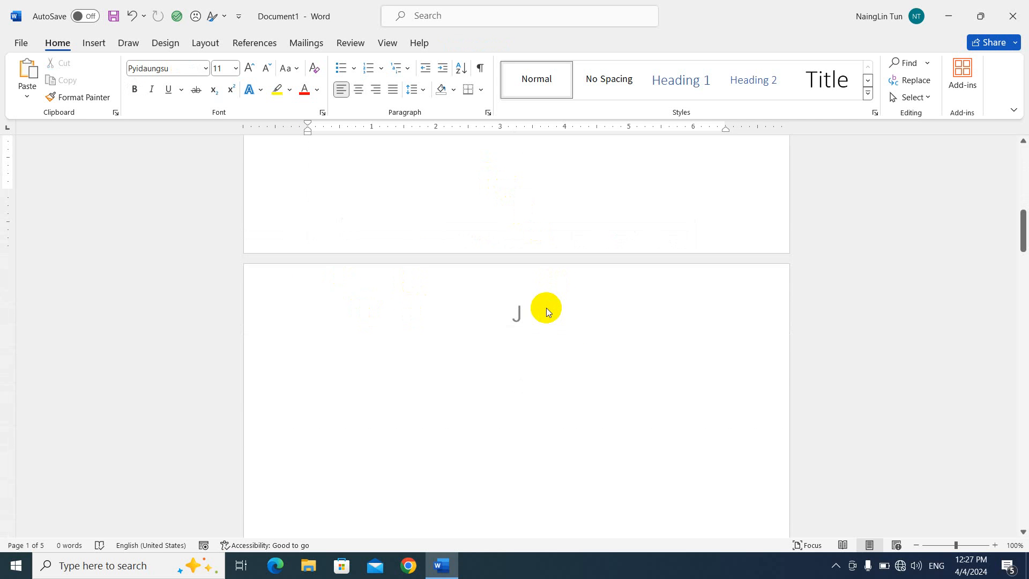
scroll(544, 308, "down", 3, "ctrl")
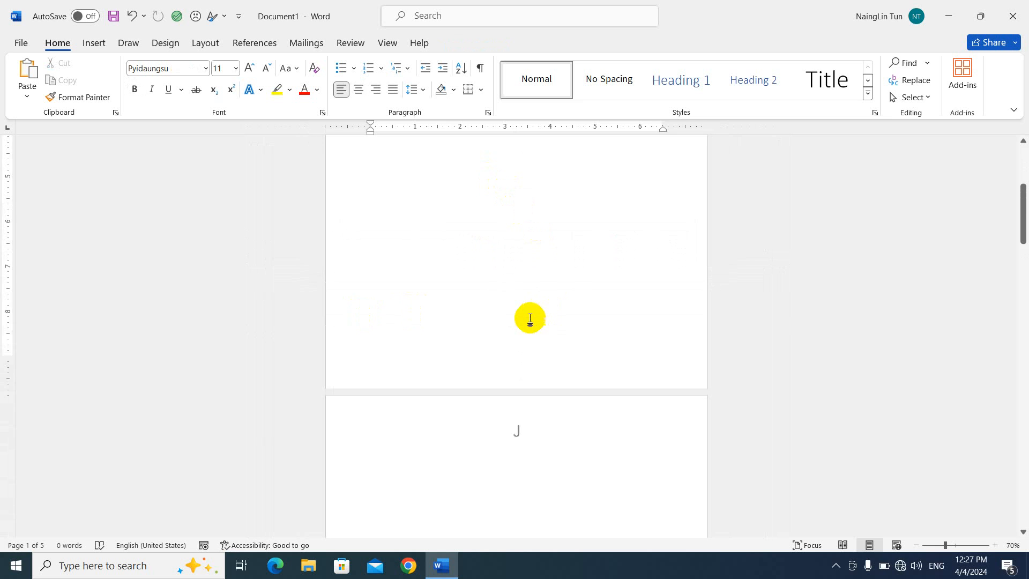
scroll(526, 314, "up", 2)
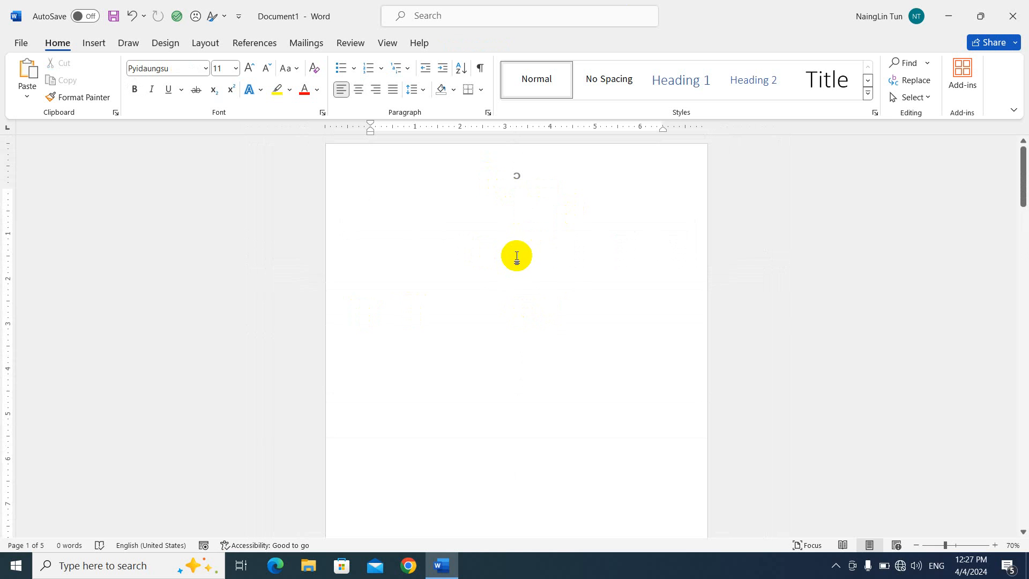
scroll(535, 189, "down", 3)
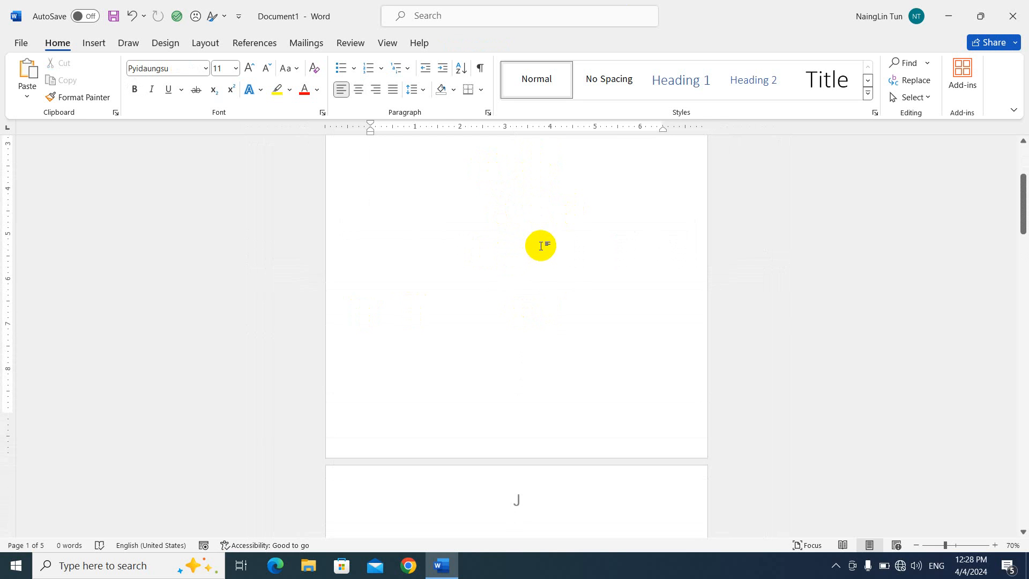
scroll(541, 246, "down", 5)
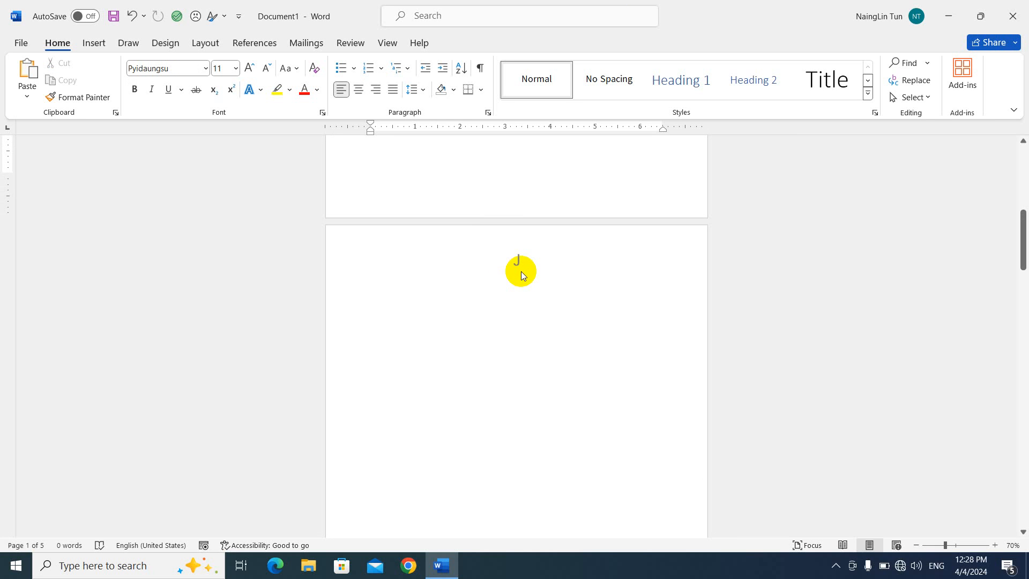
scroll(522, 272, "down", 1)
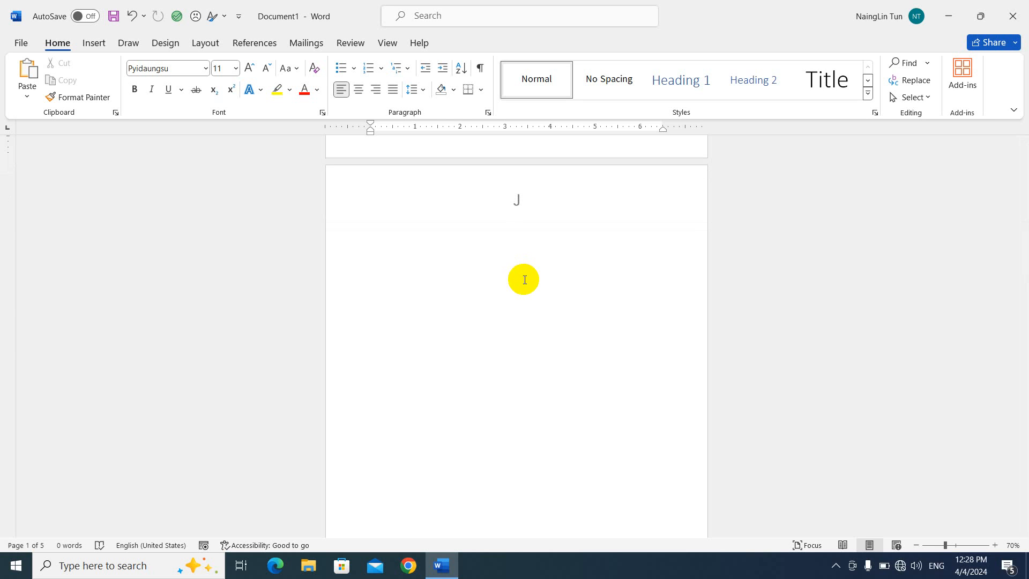
scroll(523, 239, "up", 10)
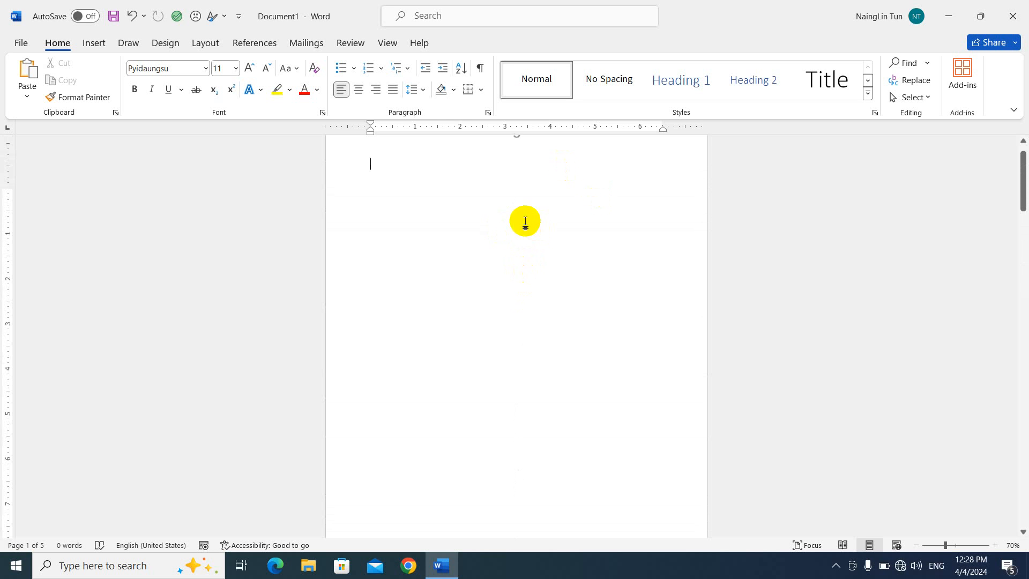
scroll(526, 221, "up", 2)
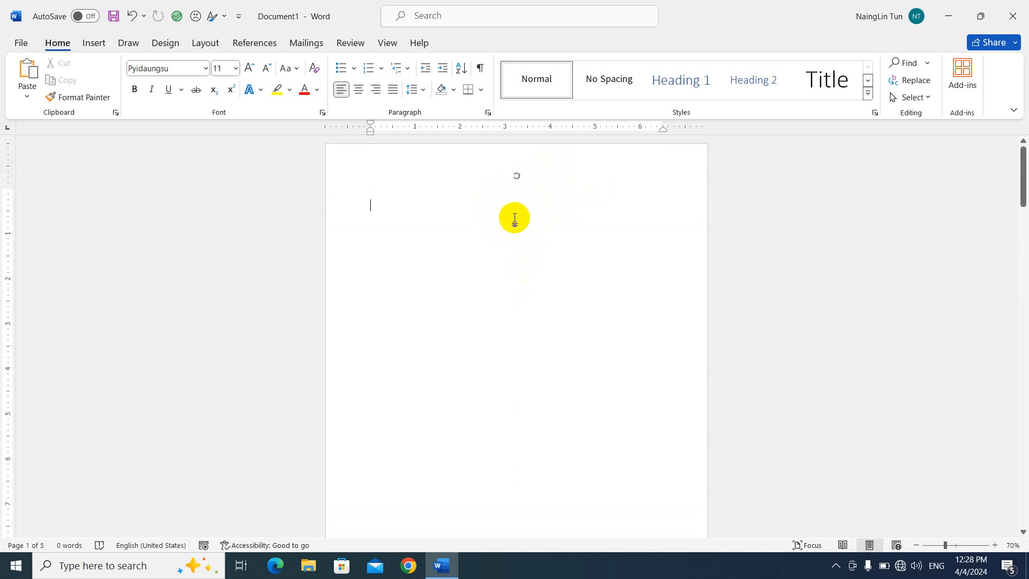
scroll(509, 252, "down", 6)
scroll(507, 272, "down", 9)
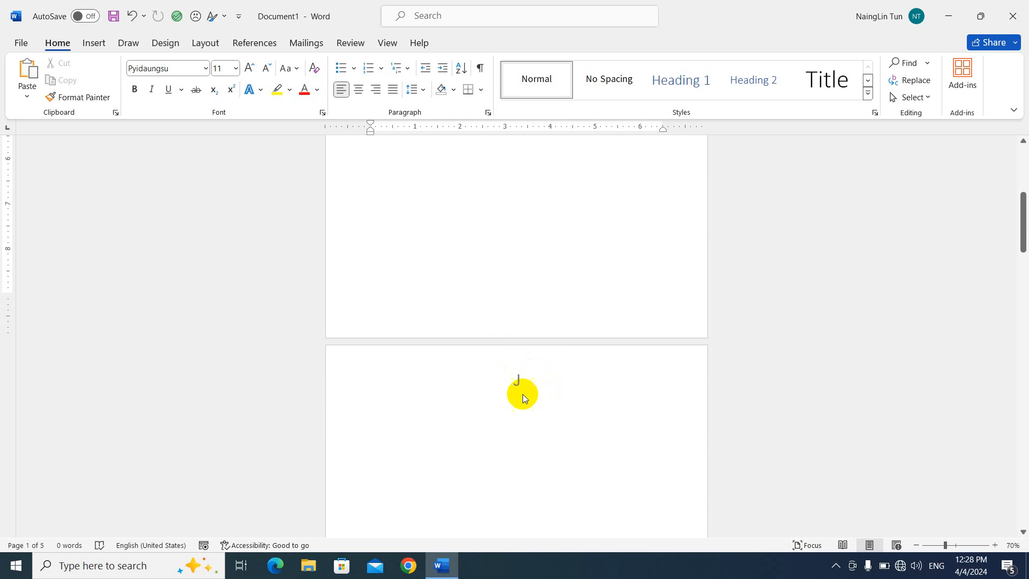
scroll(487, 257, "up", 10)
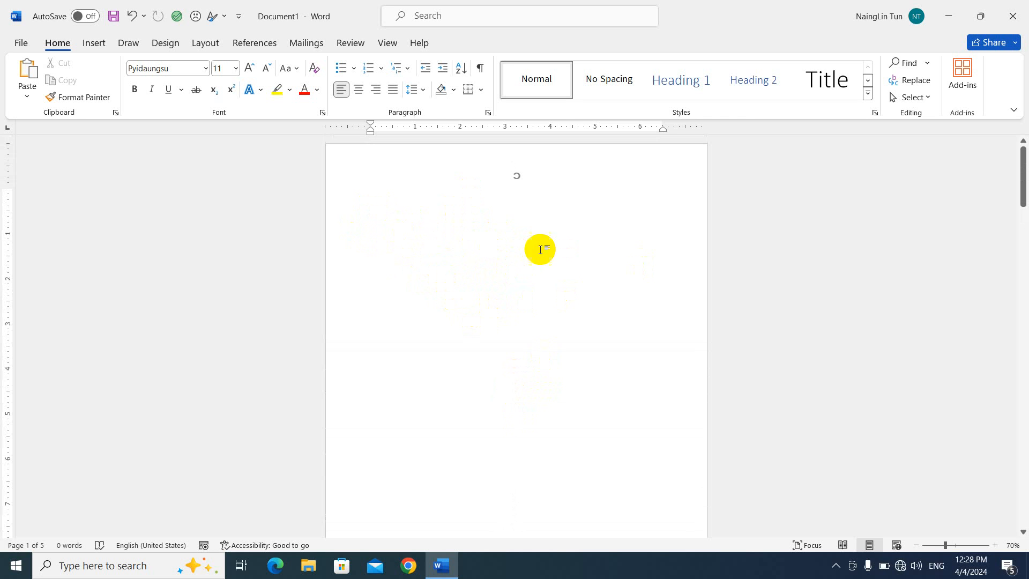
scroll(523, 225, "down", 6)
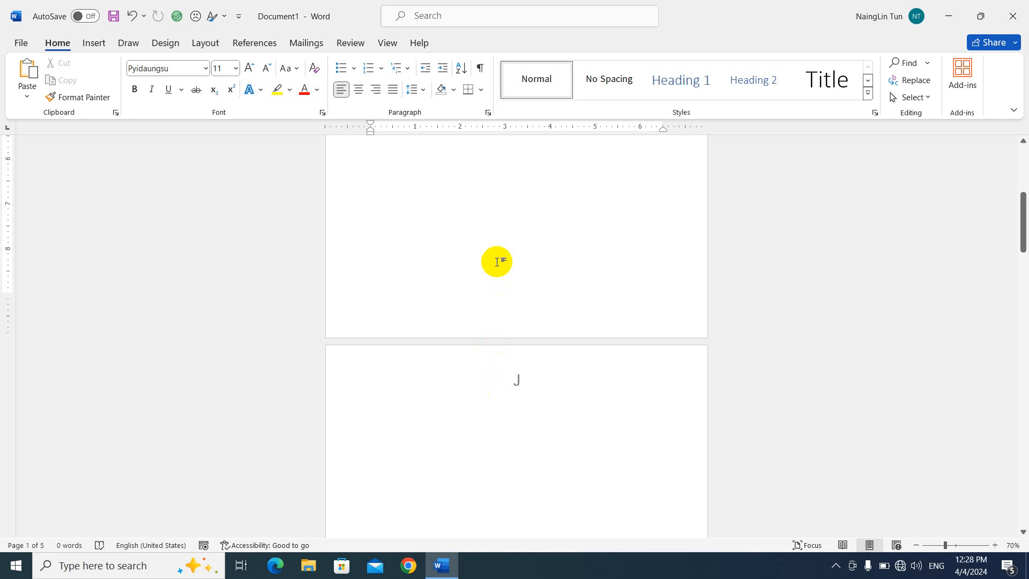
scroll(497, 262, "up", 10)
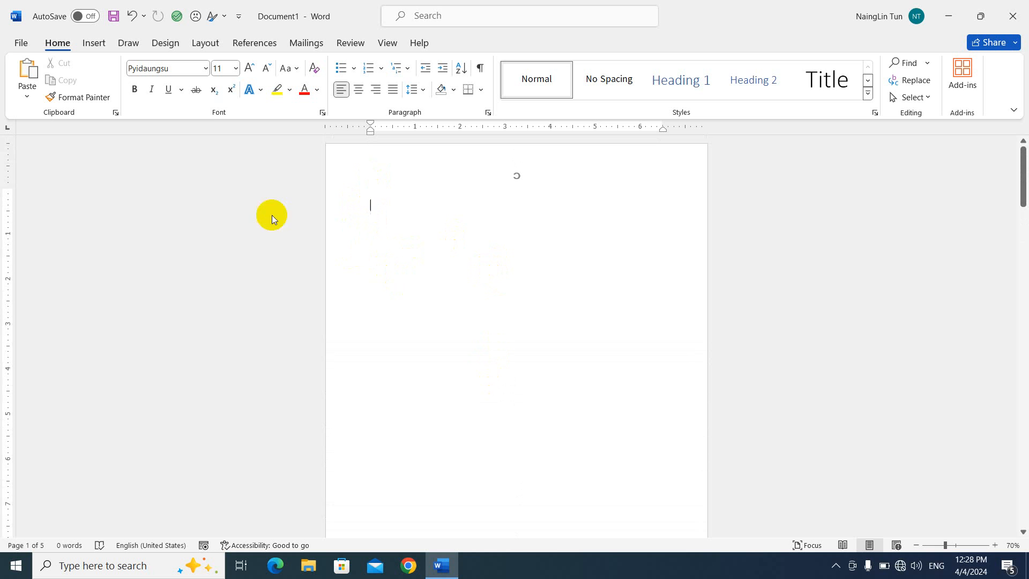
Insert a Next Page section break at the start of the first page's body
left_click(208, 44)
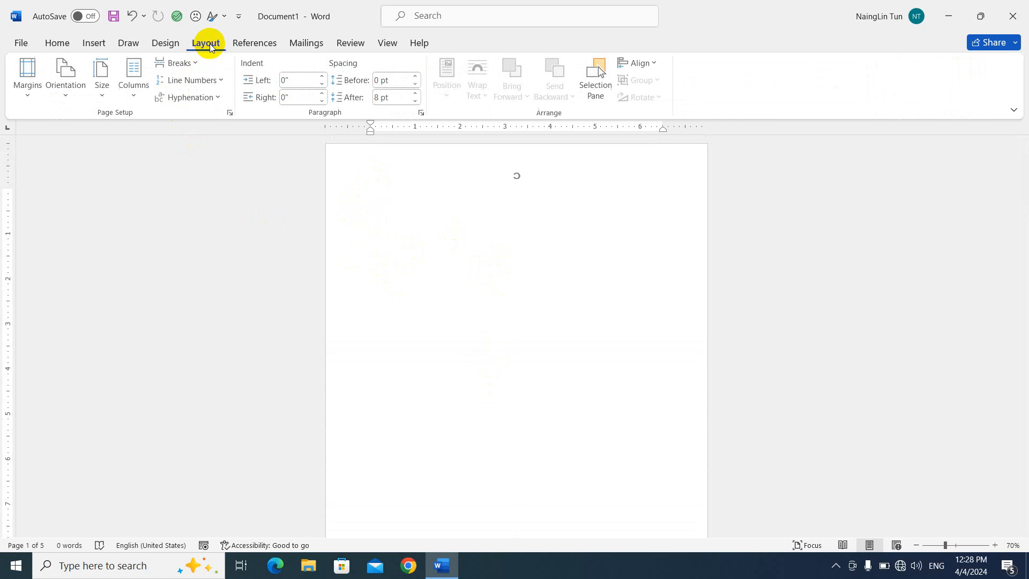
left_click(183, 64)
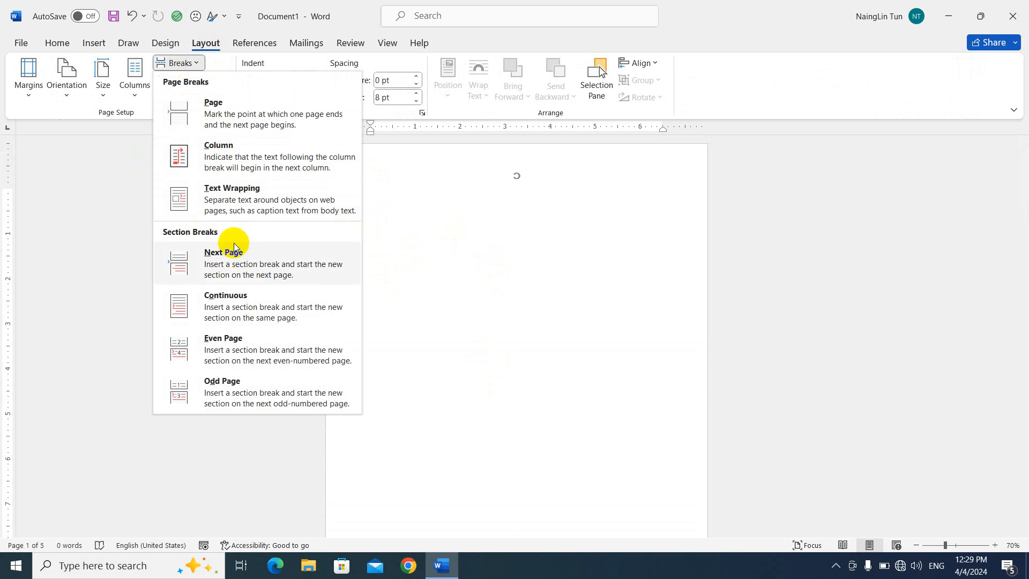
left_click(240, 261)
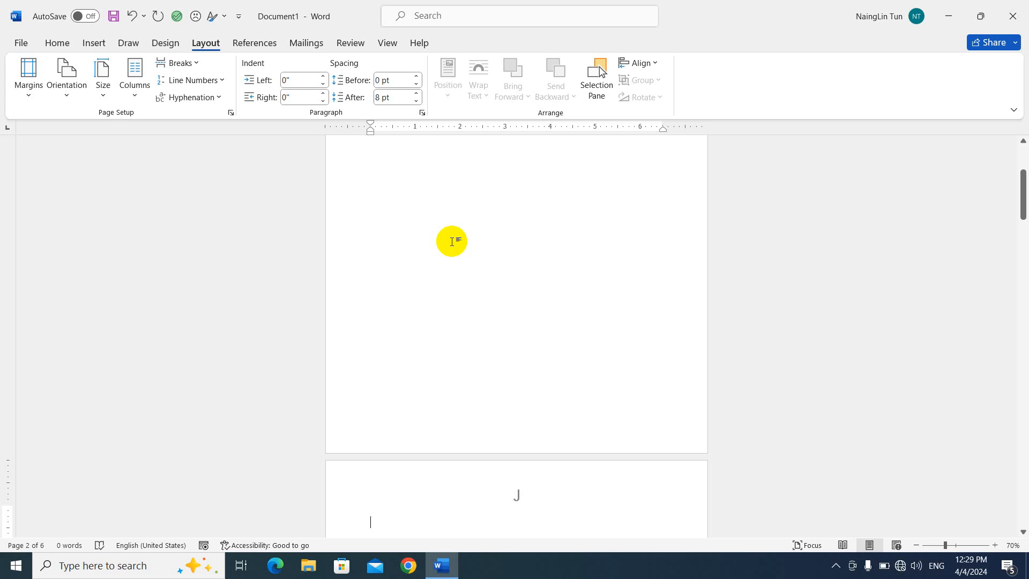
scroll(452, 241, "down", 3)
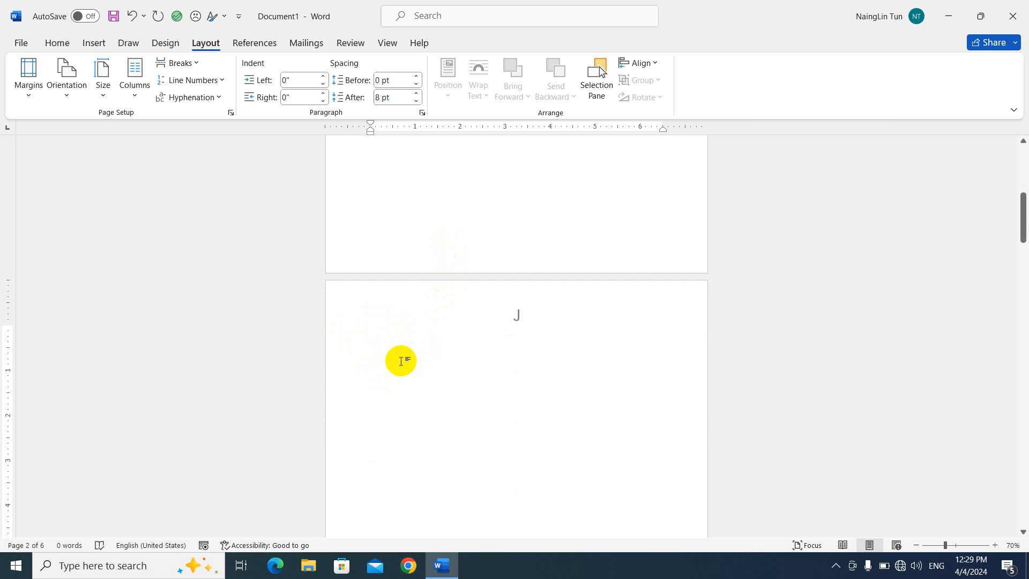
Open the Section 2 header for editing and unlink it from the previous section's header
double_click(521, 316)
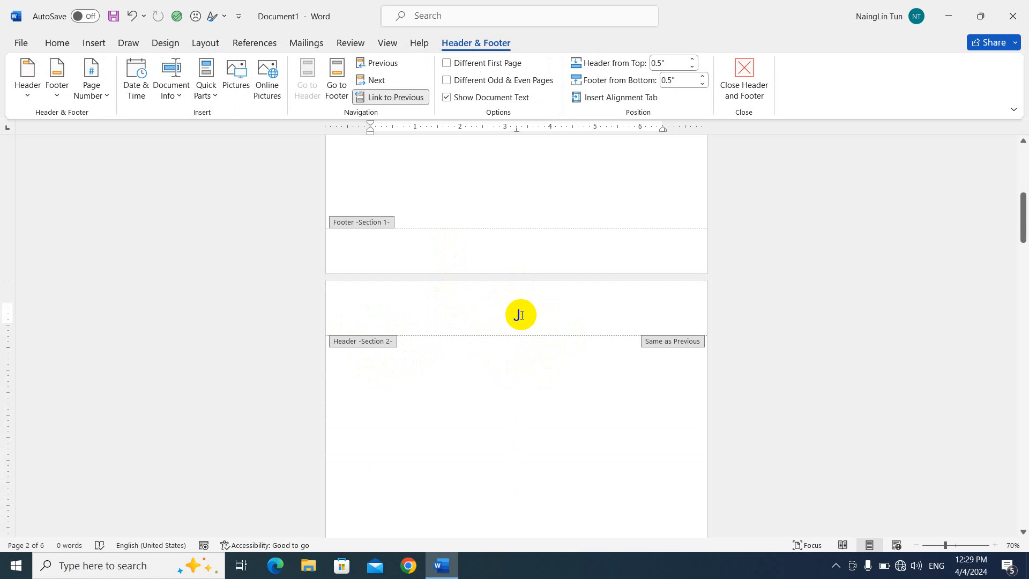
scroll(514, 315, "down", 1)
left_click(506, 270)
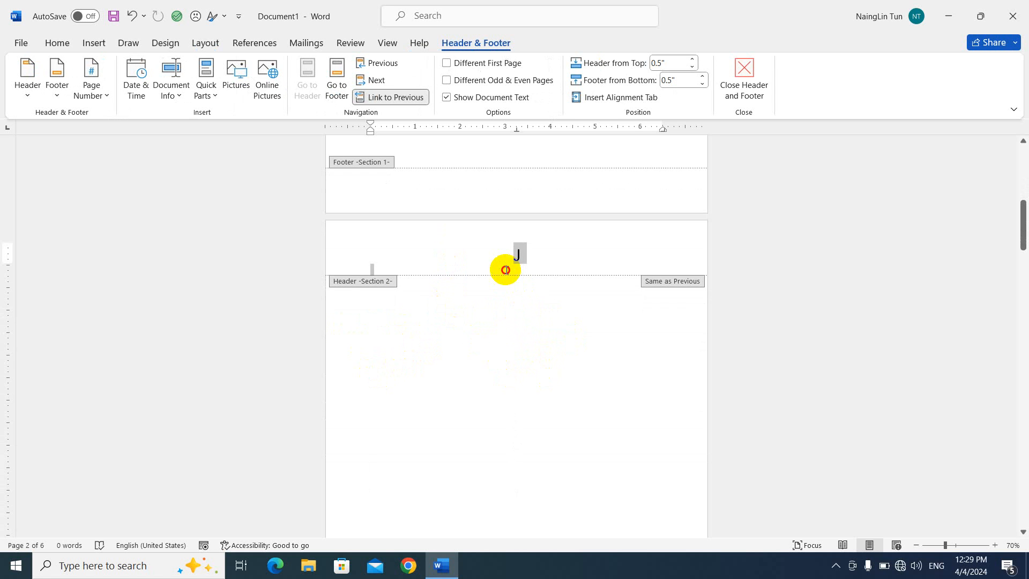
left_click(537, 262)
left_click(521, 255)
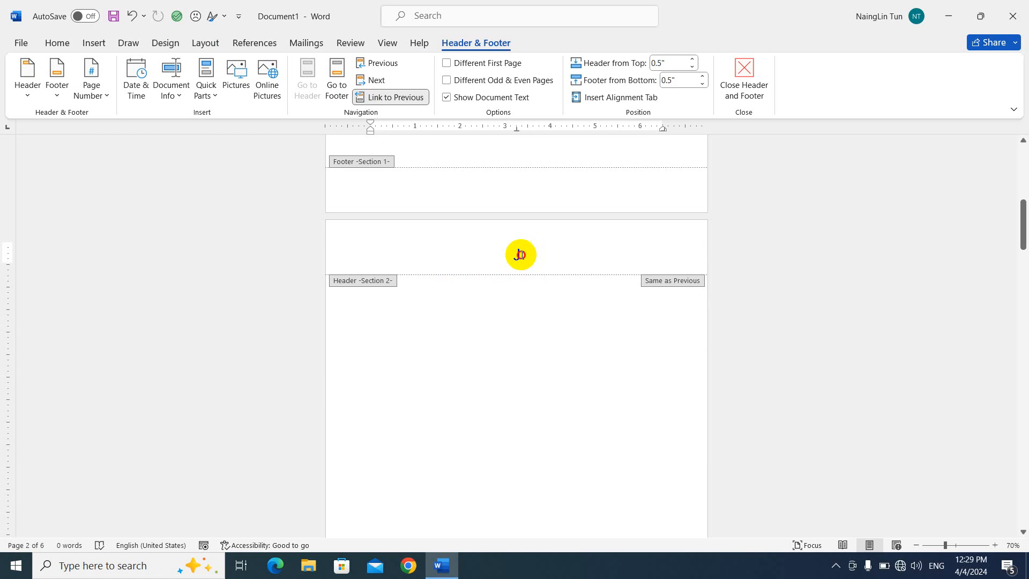
left_click_drag(521, 255, 509, 260)
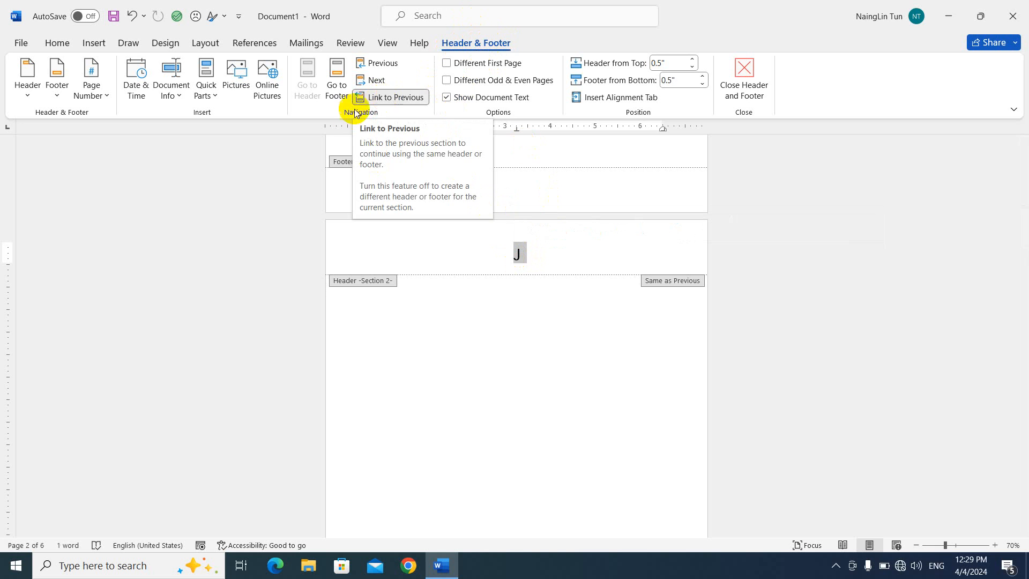
left_click(394, 97)
Compare the header page numbers of Section 1 and Section 2 on the first two pages
scroll(450, 291, "up", 8)
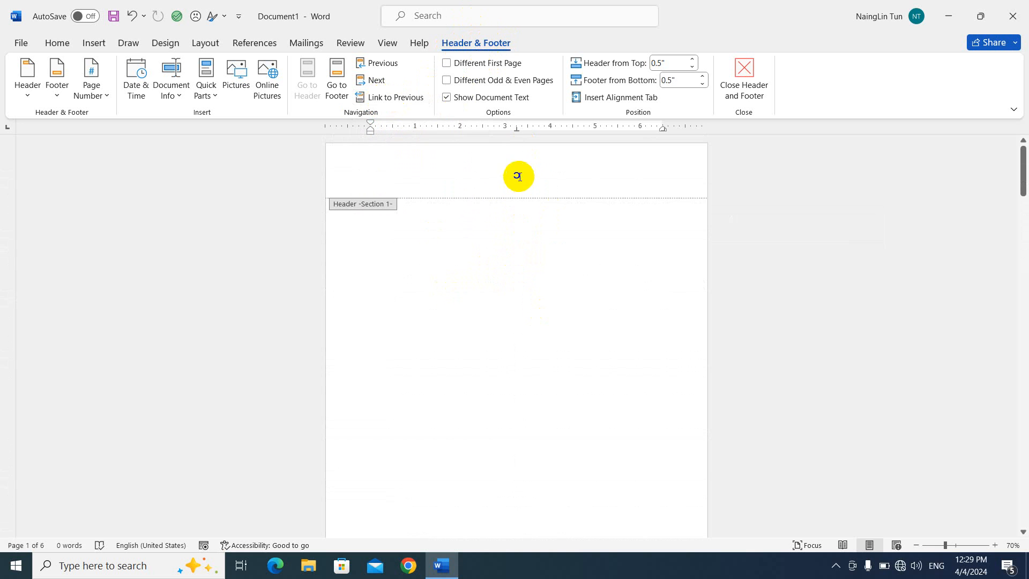
scroll(524, 224, "down", 3)
scroll(524, 224, "down", 6)
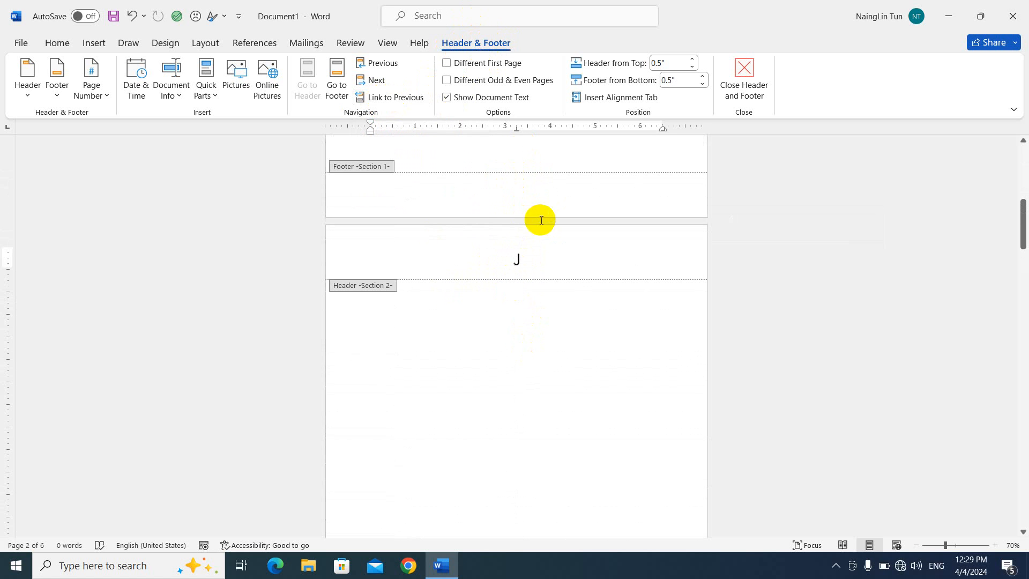
scroll(526, 278, "up", 8)
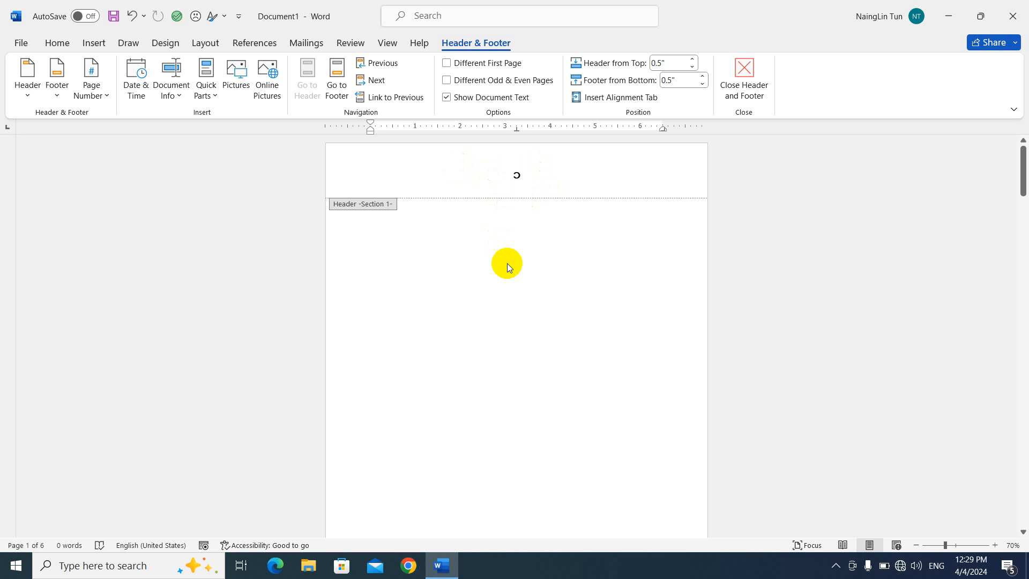
scroll(512, 288, "down", 5)
scroll(512, 289, "down", 5)
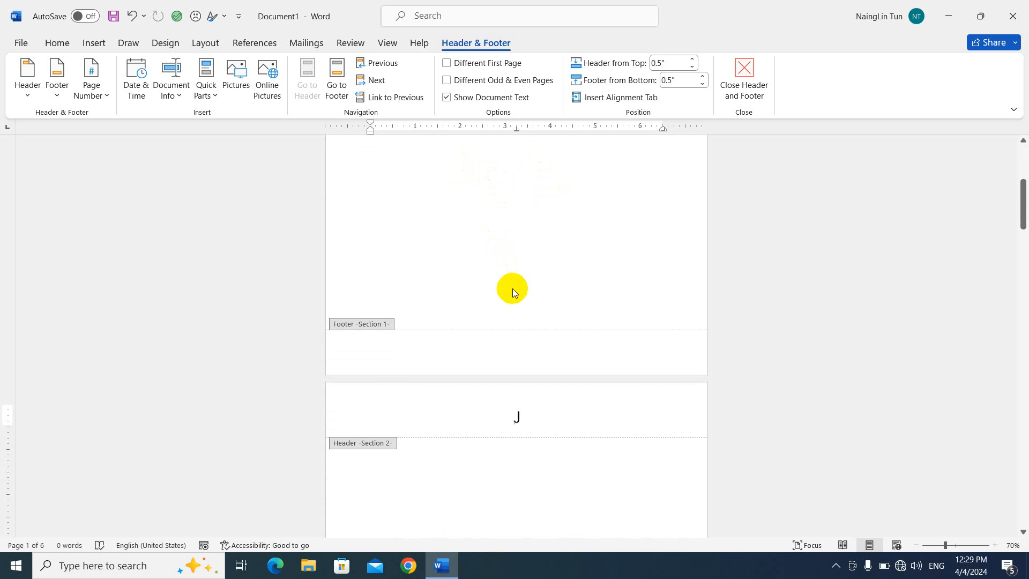
Select the Section 2 header page number and set that section's page numbering to start at 1
left_click(524, 308)
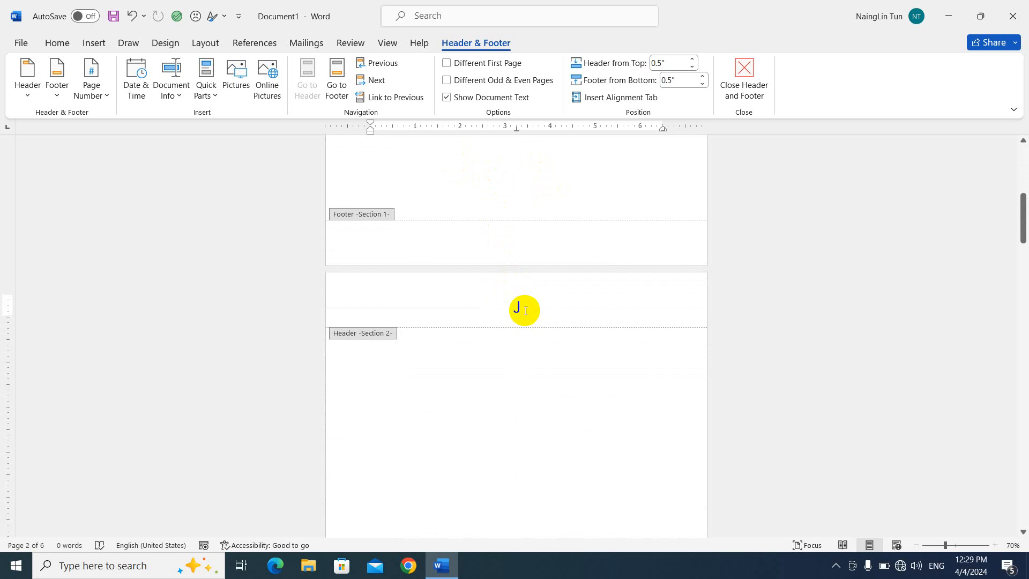
left_click_drag(524, 308, 510, 309)
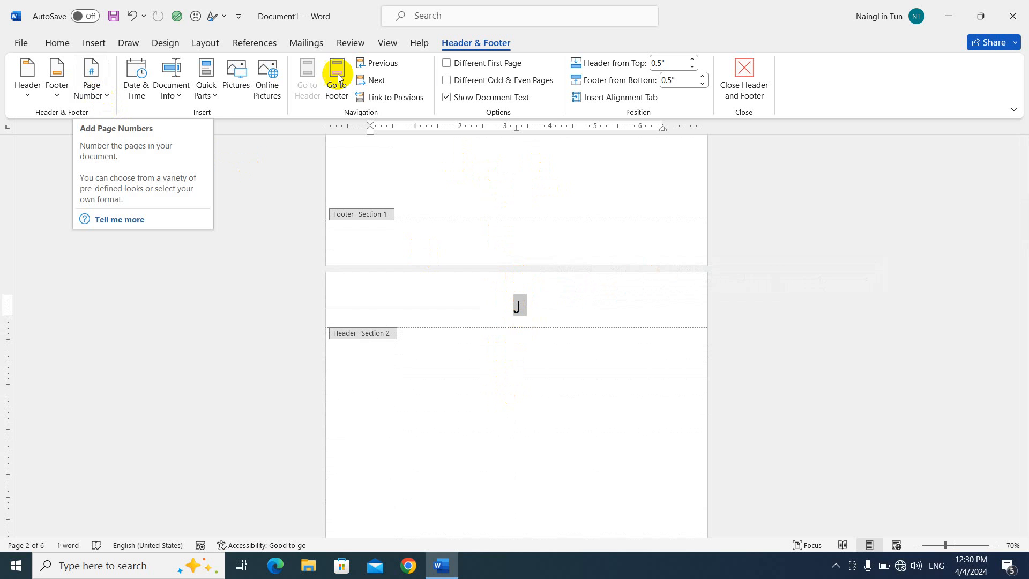
left_click(99, 104)
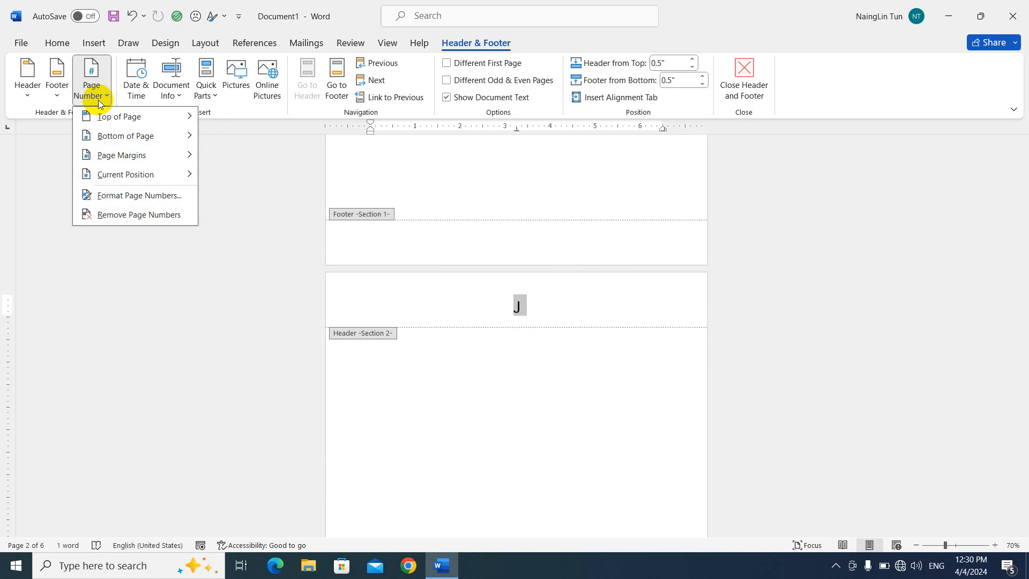
left_click(138, 196)
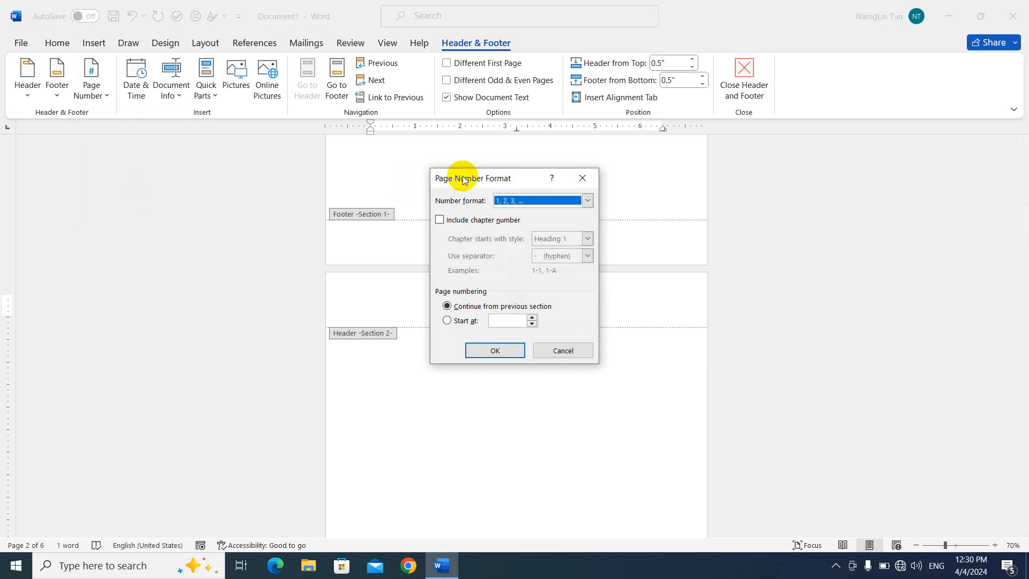
left_click_drag(485, 176, 684, 167)
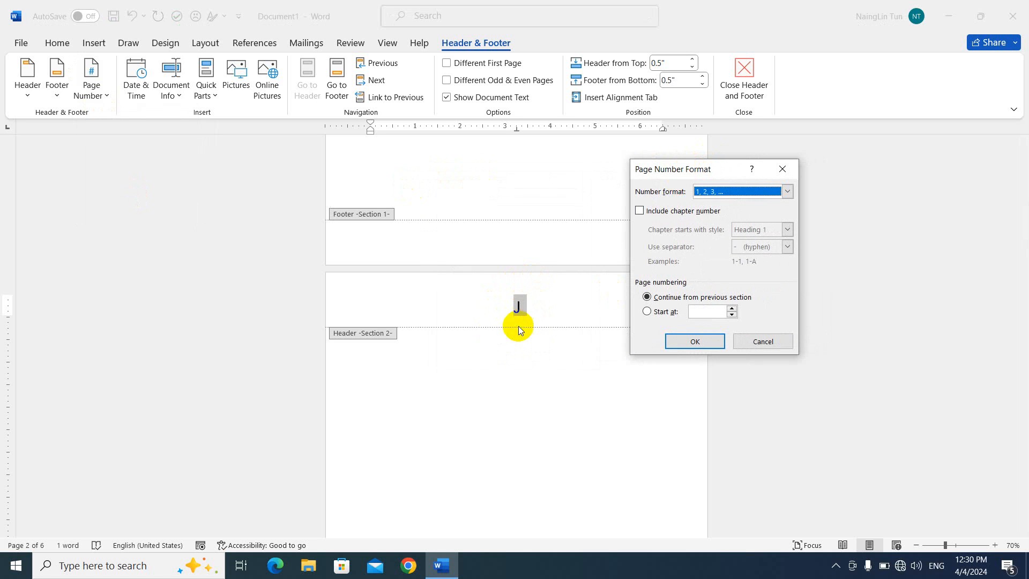
left_click(660, 313)
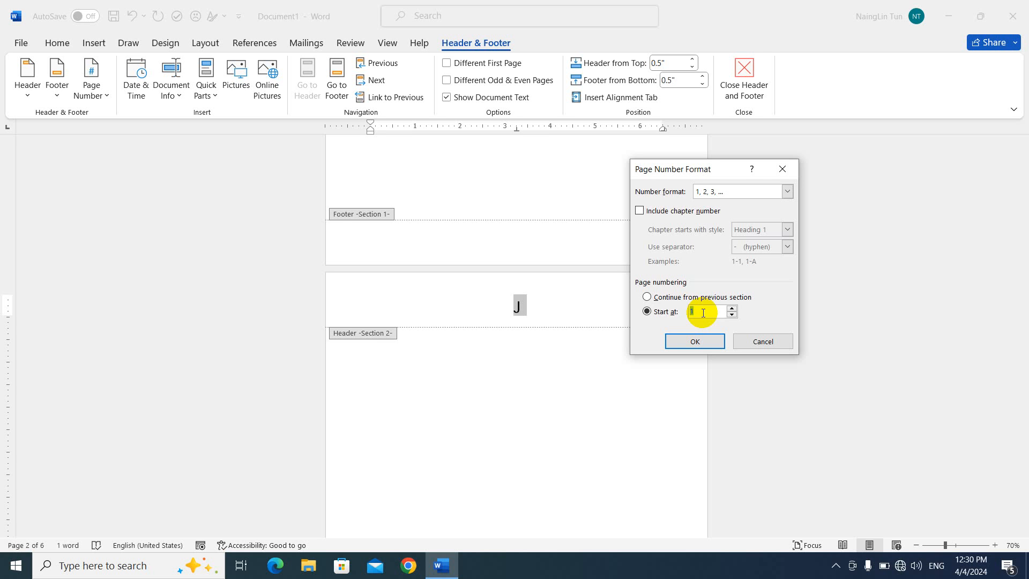
left_click(698, 341)
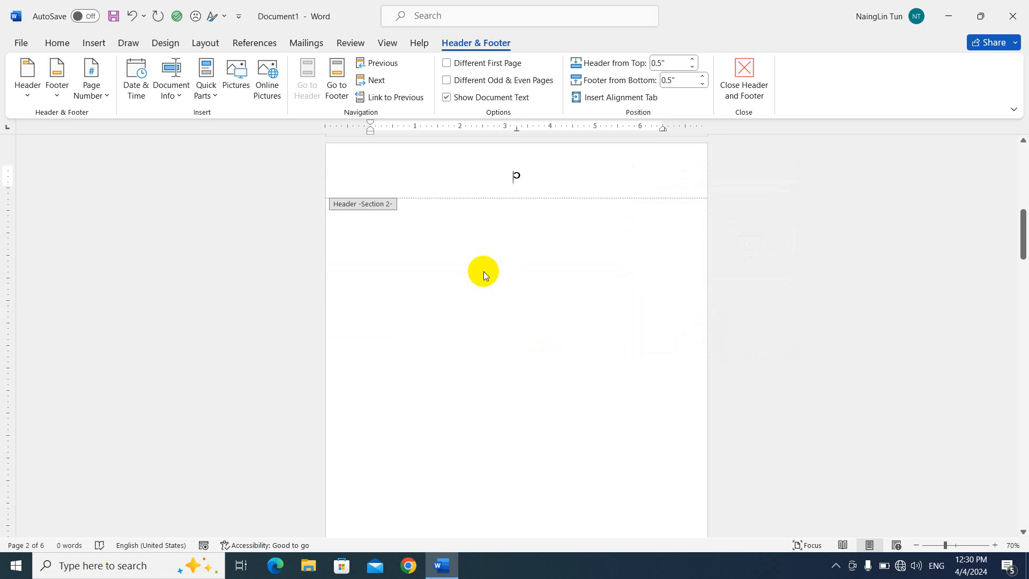
Check the header page numbers on the first three pages across both sections
scroll(484, 271, "up", 6)
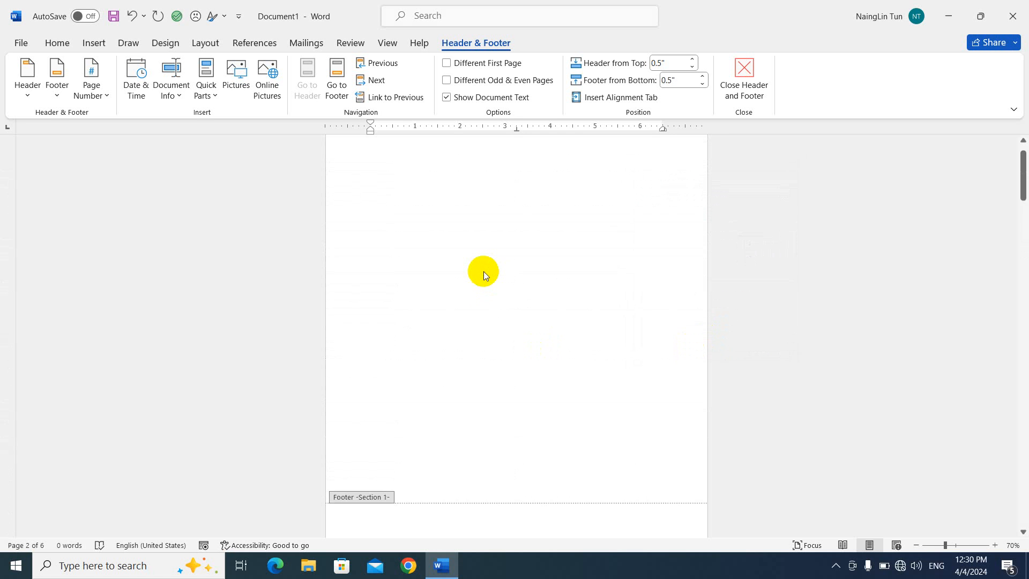
scroll(483, 271, "up", 3)
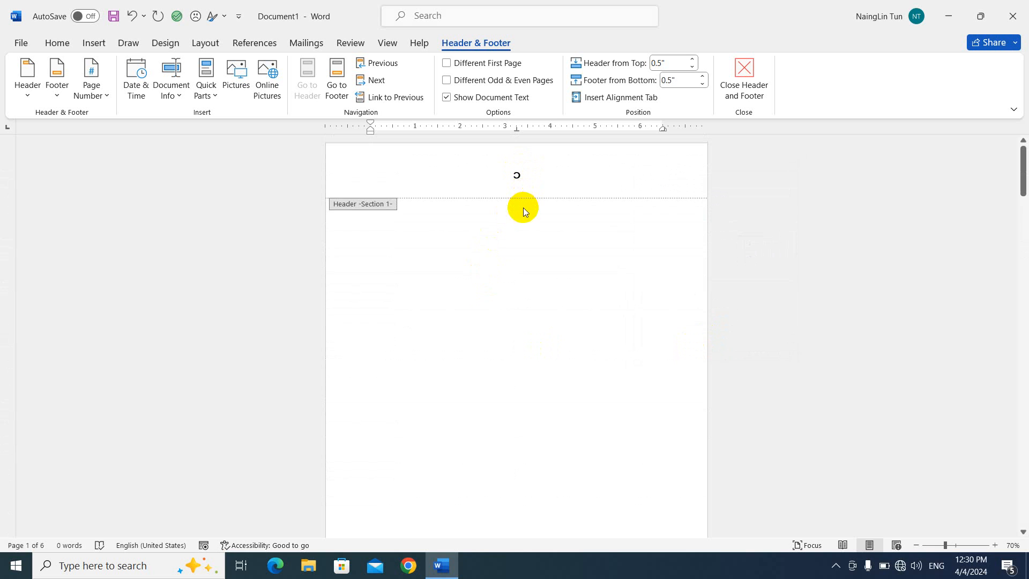
scroll(523, 281, "down", 3)
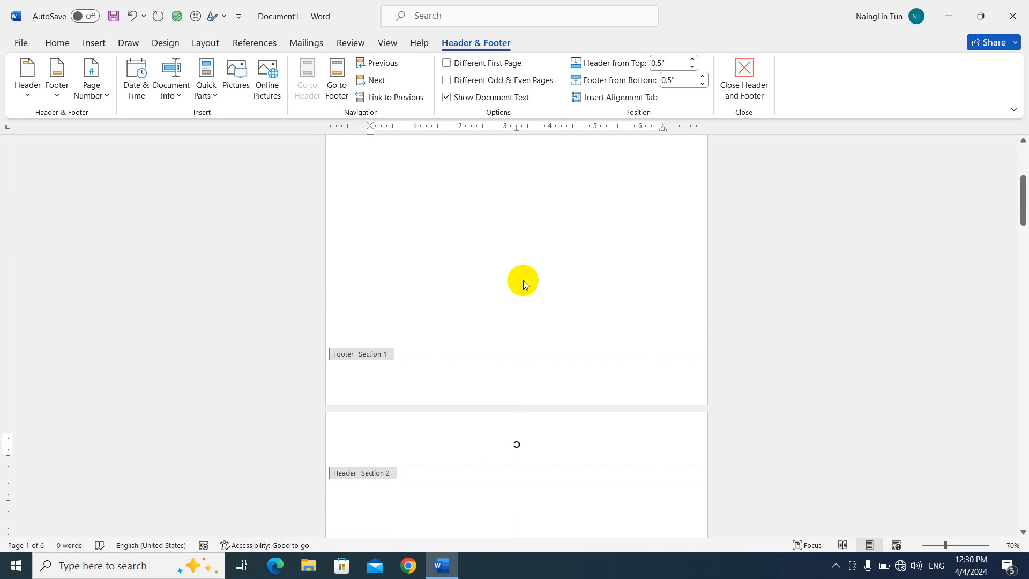
scroll(523, 281, "down", 4)
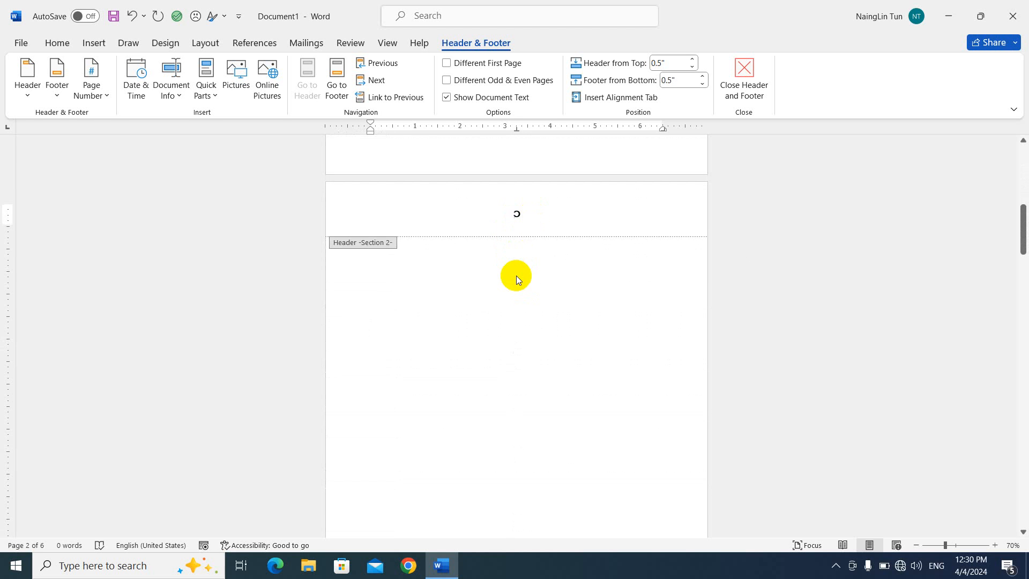
scroll(516, 275, "down", 5)
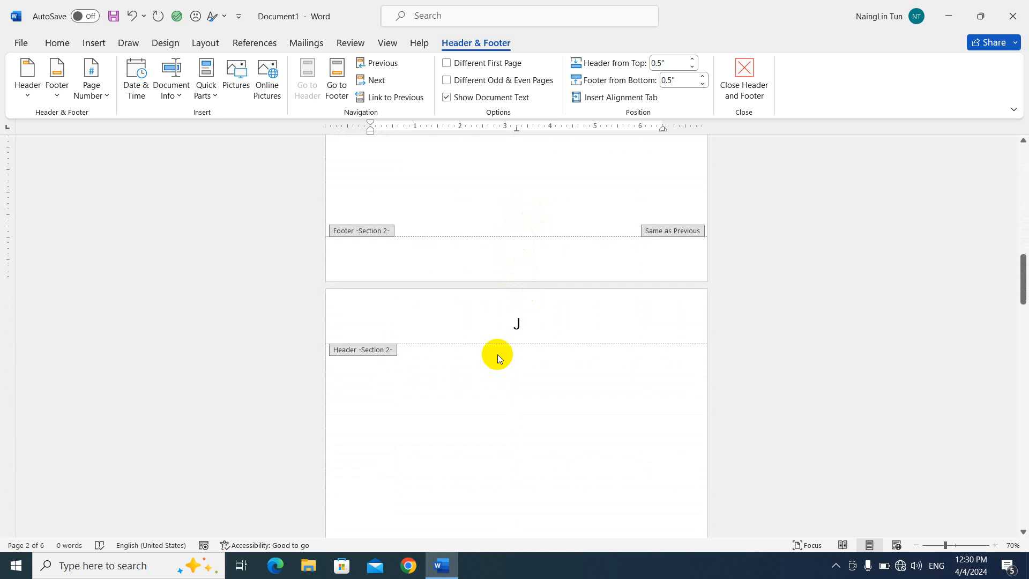
scroll(497, 314, "down", 1)
scroll(497, 314, "up", 8)
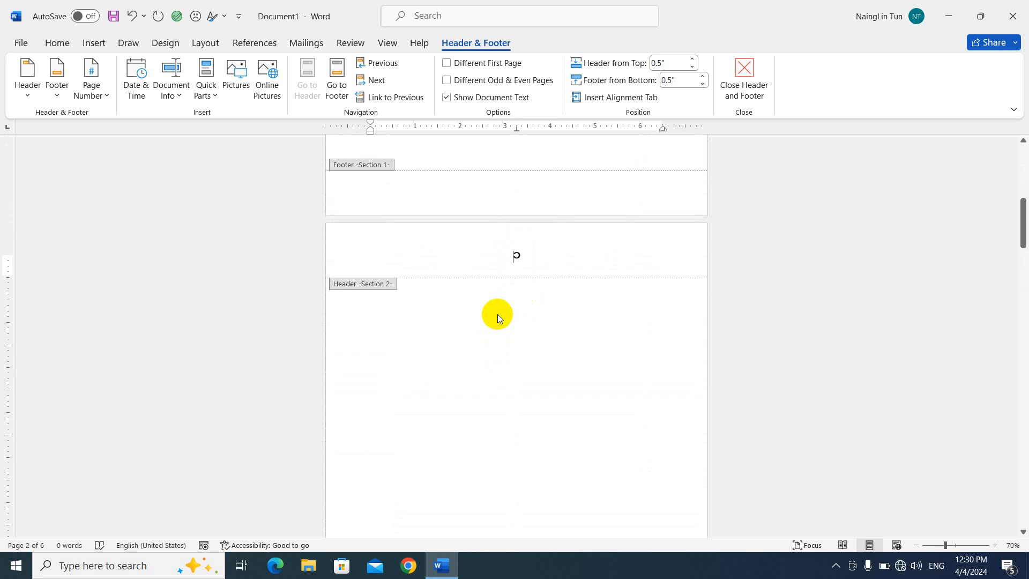
scroll(498, 314, "up", 6)
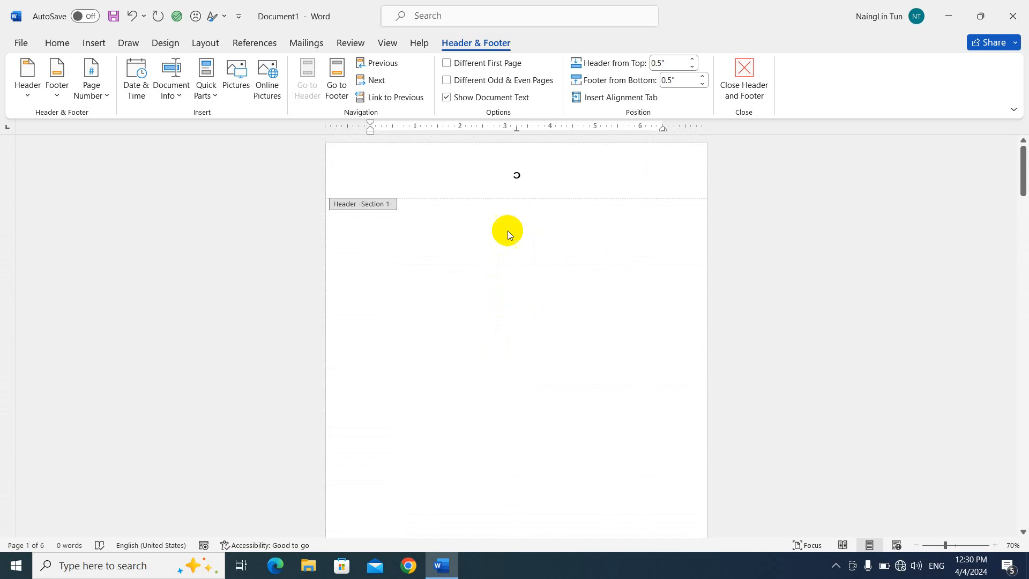
Remove the page number from the Section 1 header on the first page
left_click(523, 180)
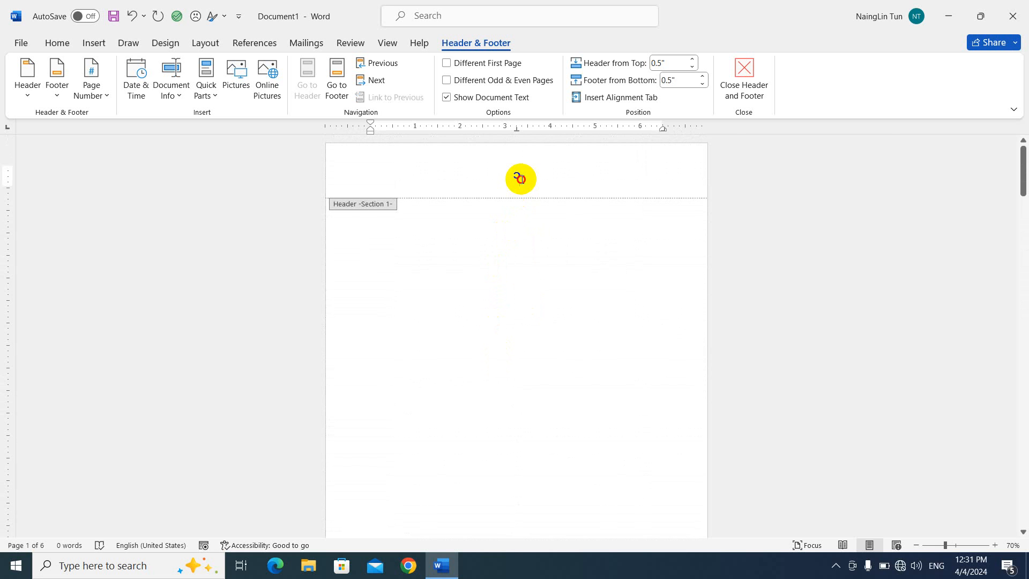
left_click_drag(523, 179, 513, 178)
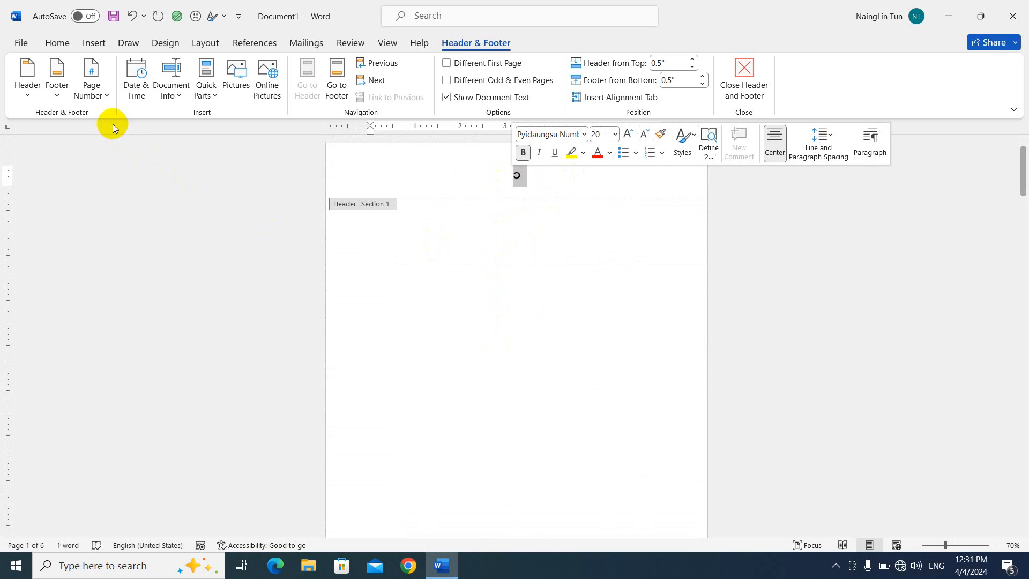
left_click(102, 101)
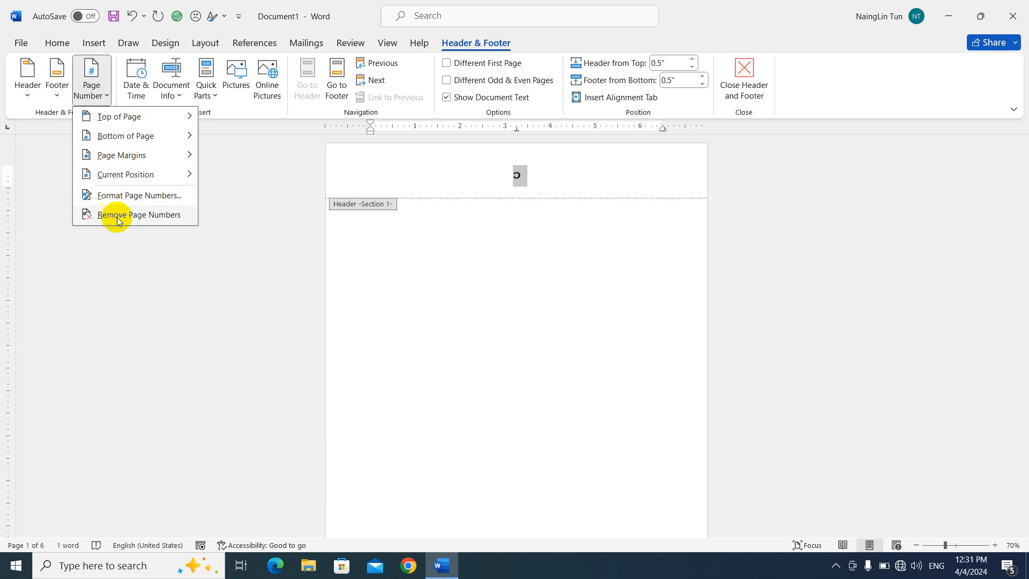
left_click(140, 214)
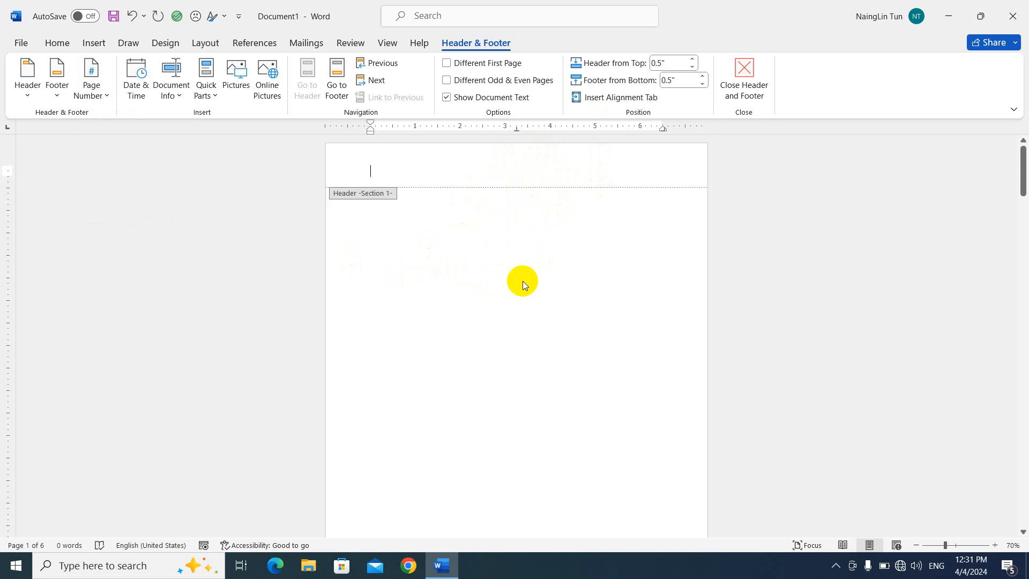
Review the headers from the first page through to the end of Section 2
scroll(523, 281, "down", 6)
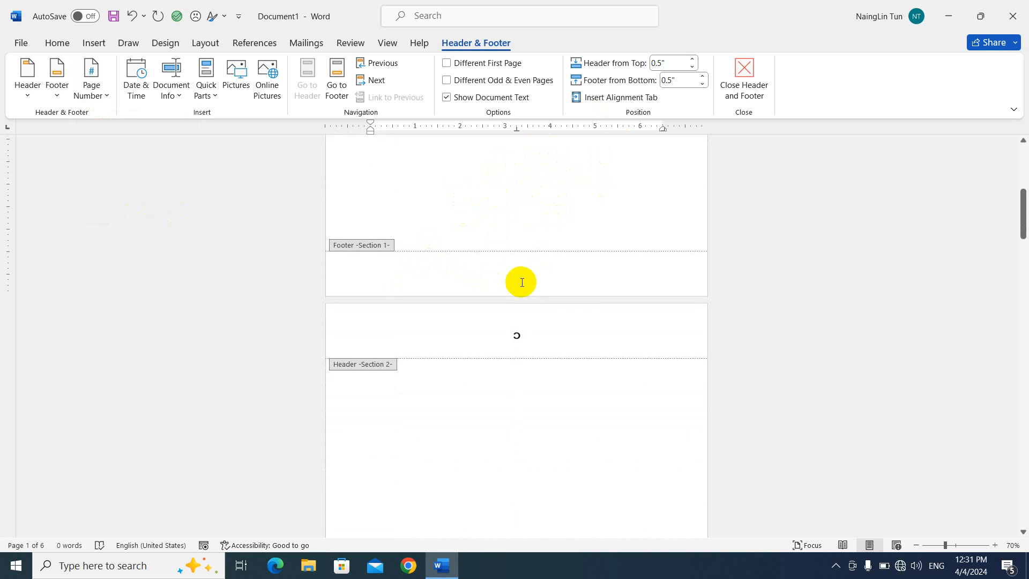
scroll(523, 353, "down", 3)
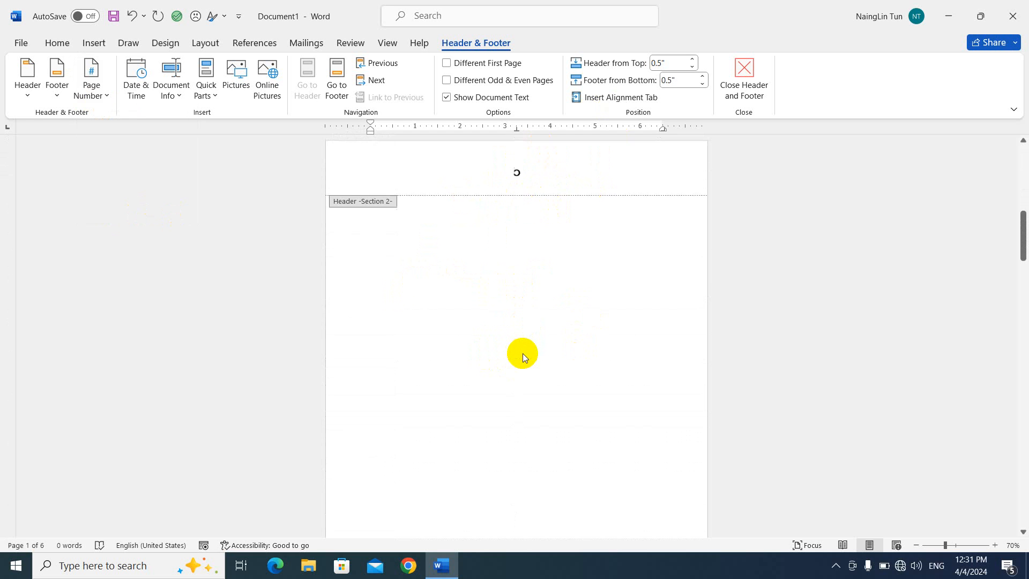
scroll(522, 353, "down", 4)
scroll(522, 353, "up", 5)
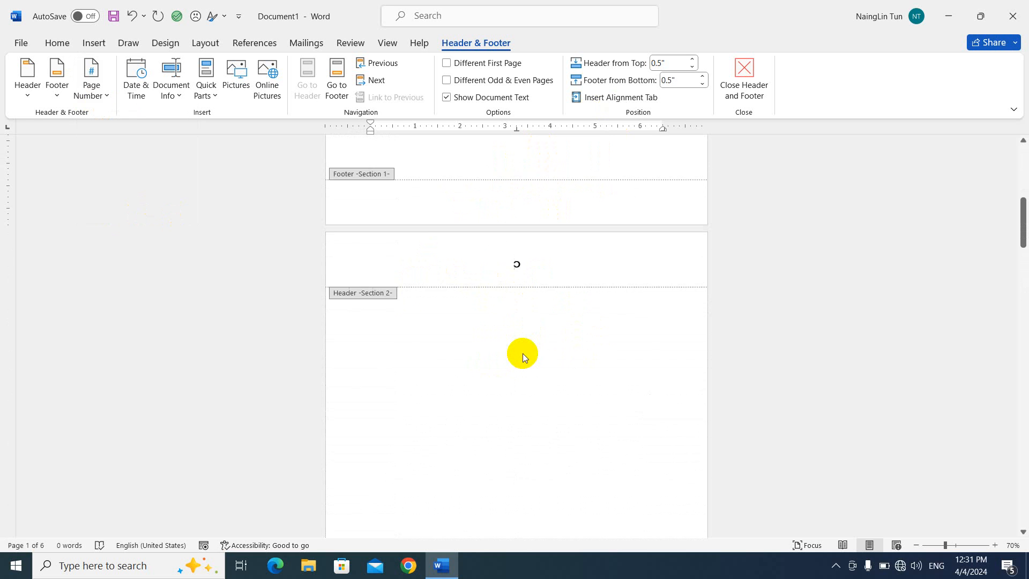
scroll(524, 355, "down", 10)
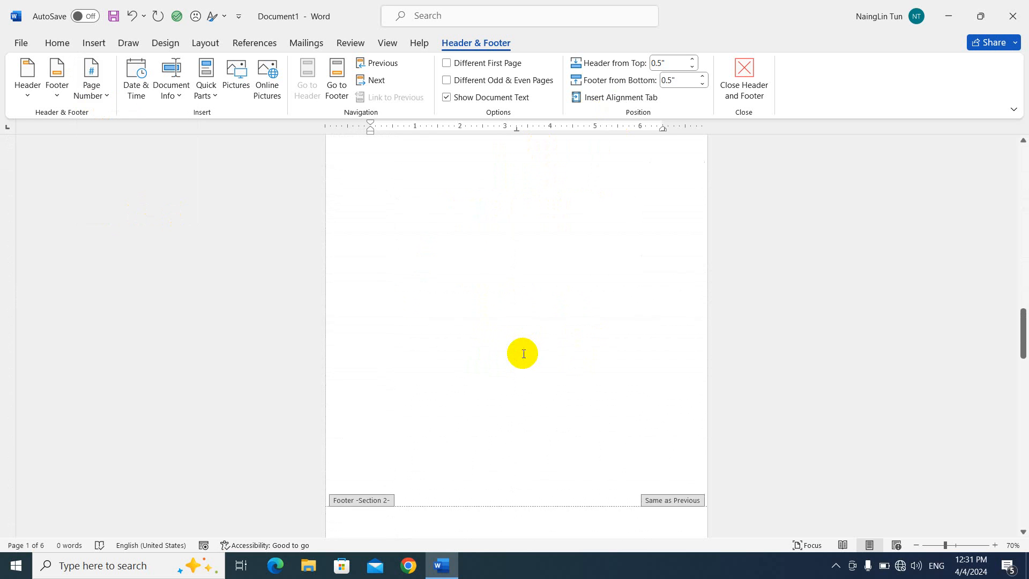
scroll(523, 354, "down", 15)
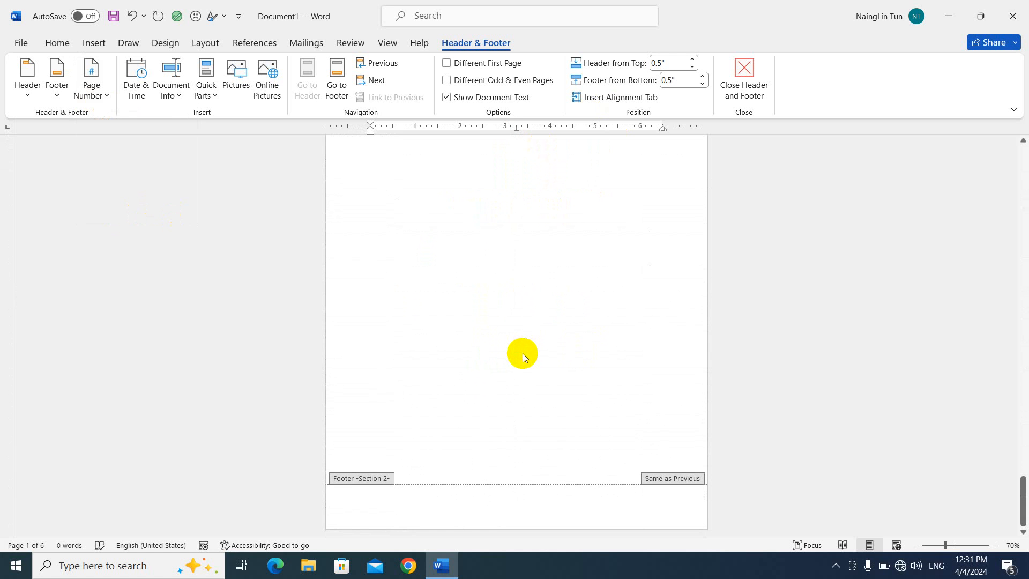
Leave header editing on the last page and insert two page breaks to add two pages at the document's end
double_click(397, 356)
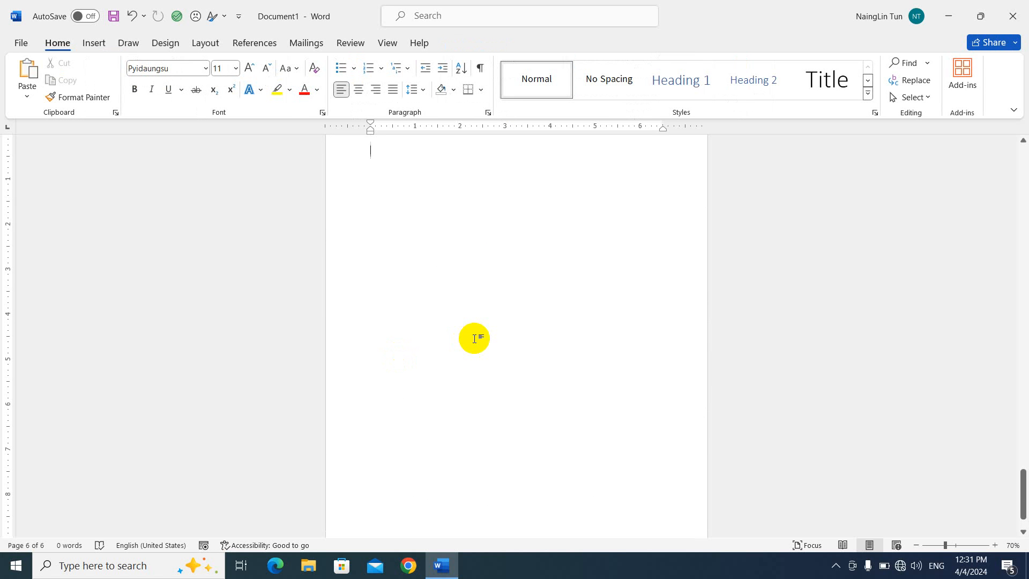
scroll(474, 338, "up", 2)
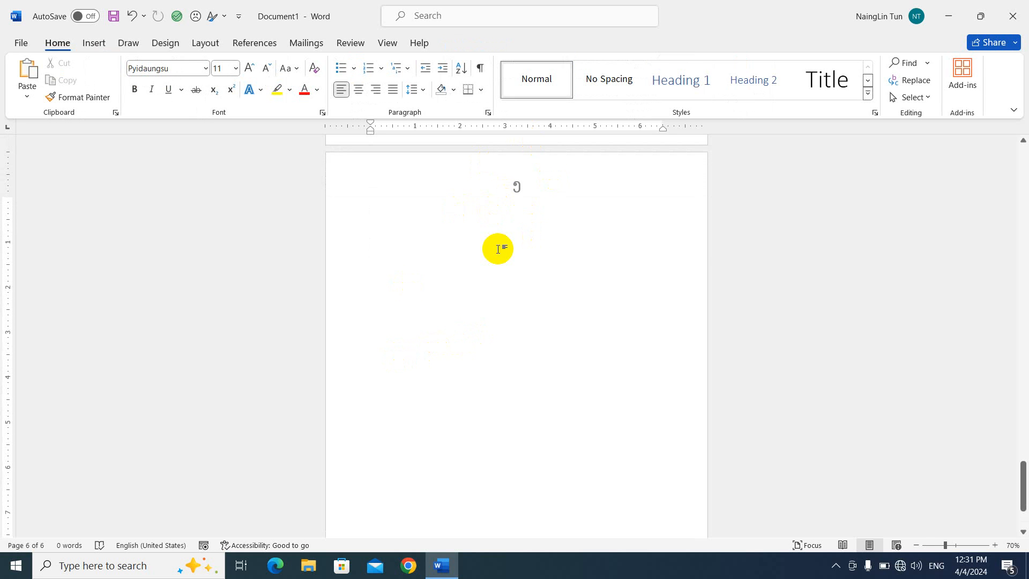
key("ctrl+Return")
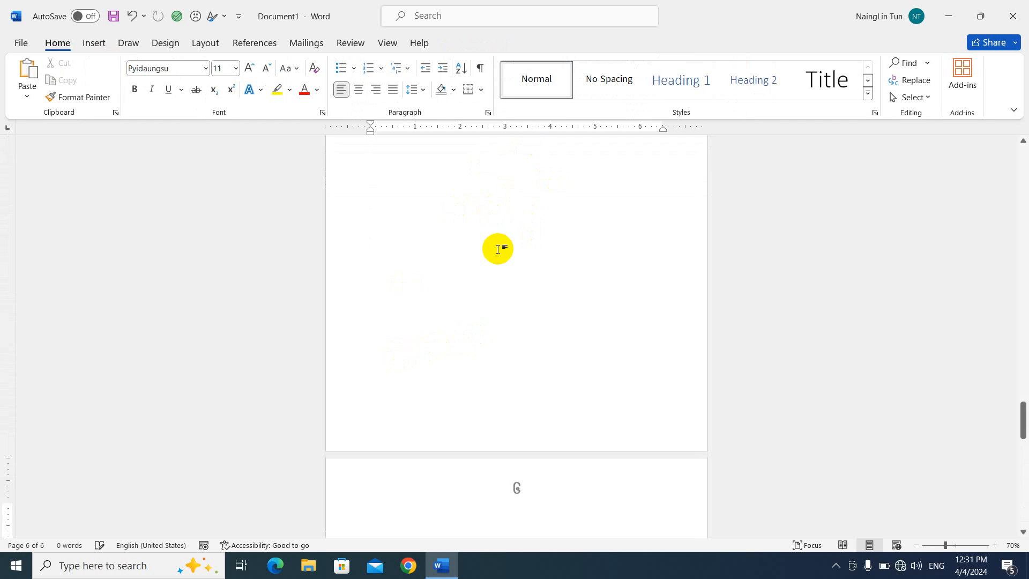
key("ctrl+Return")
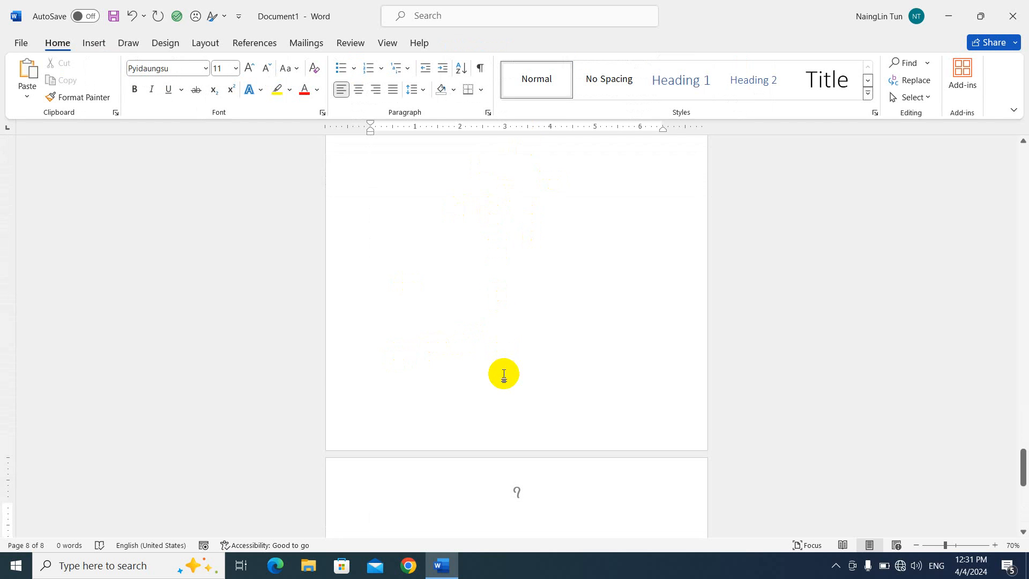
scroll(503, 372, "down", 3)
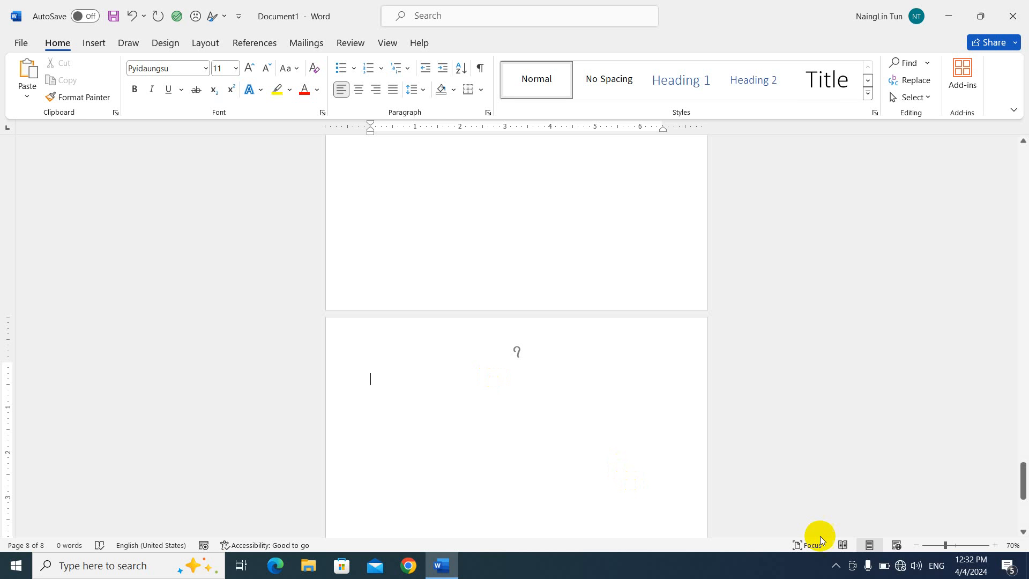
left_click(836, 566)
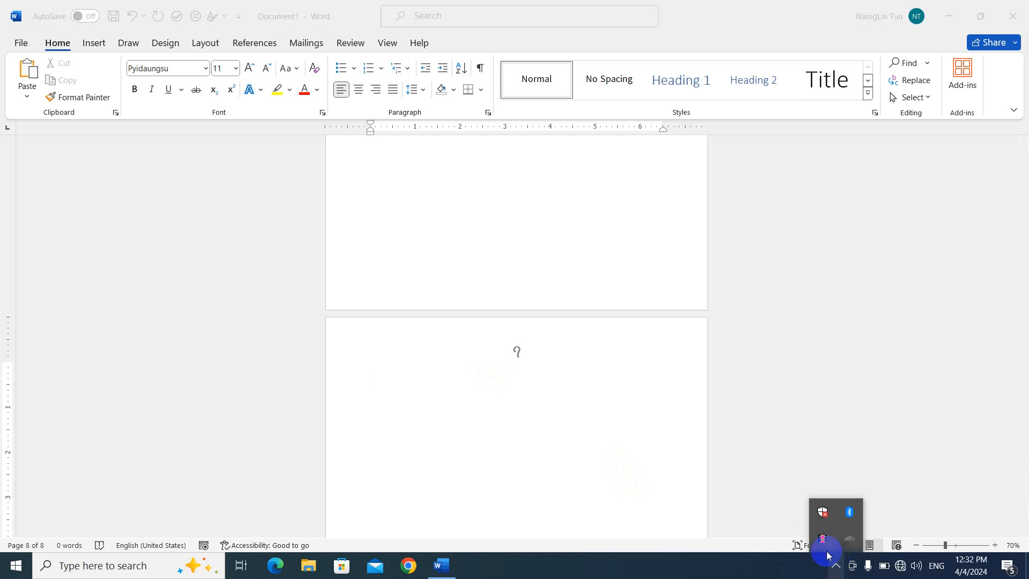